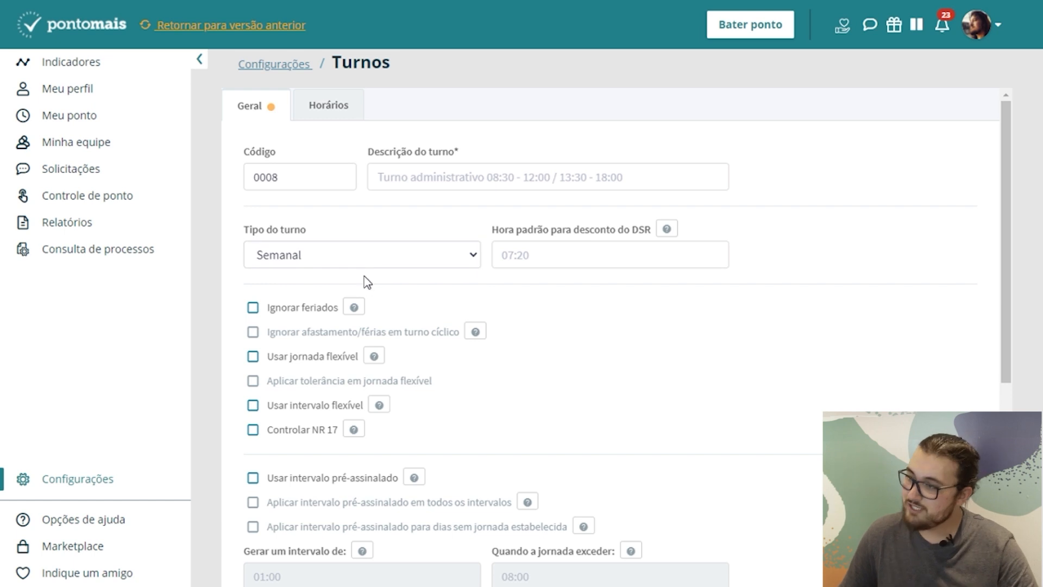
Try the shift types 12h/36h, 24h/72h, 5d/1d and Customizado one after another for the new shift
left_click(350, 294)
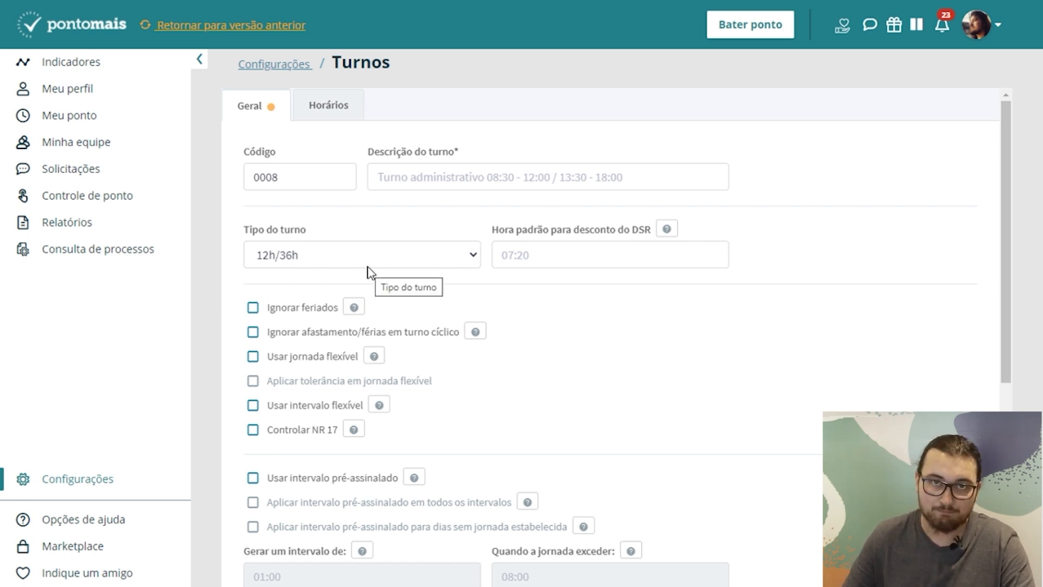
left_click(368, 262)
left_click(361, 310)
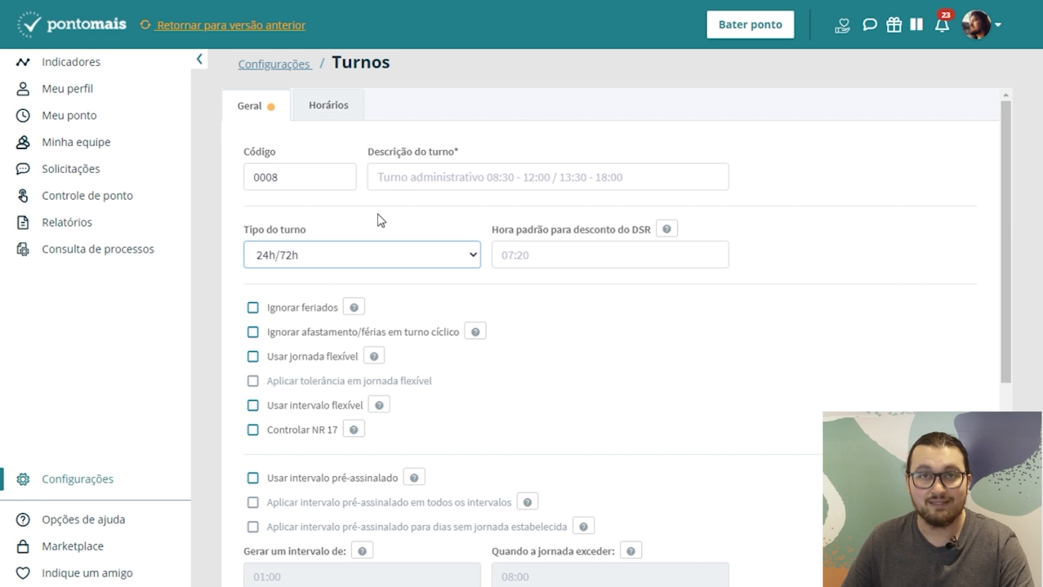
left_click(390, 262)
left_click(366, 326)
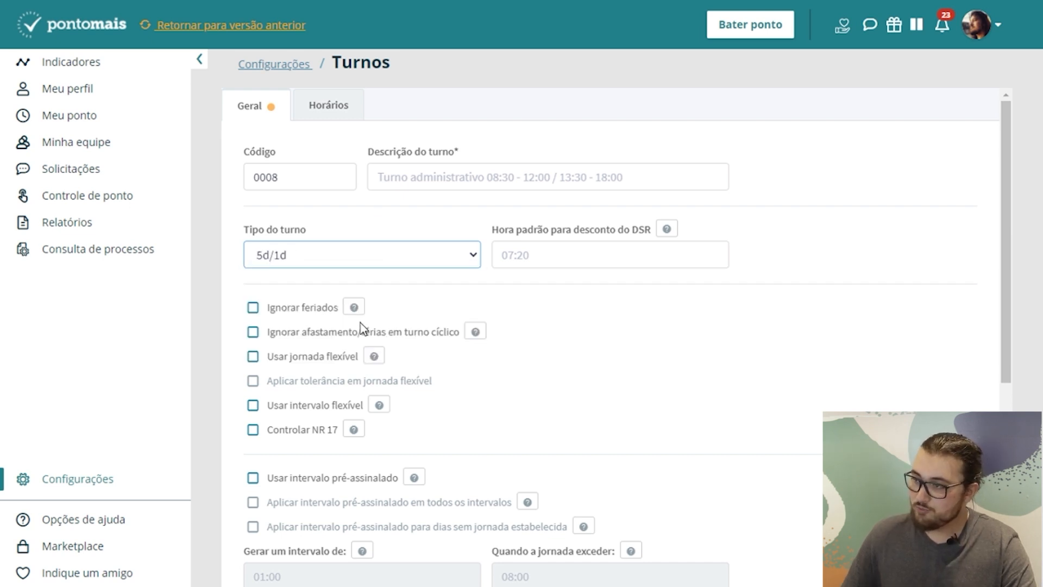
left_click(508, 272)
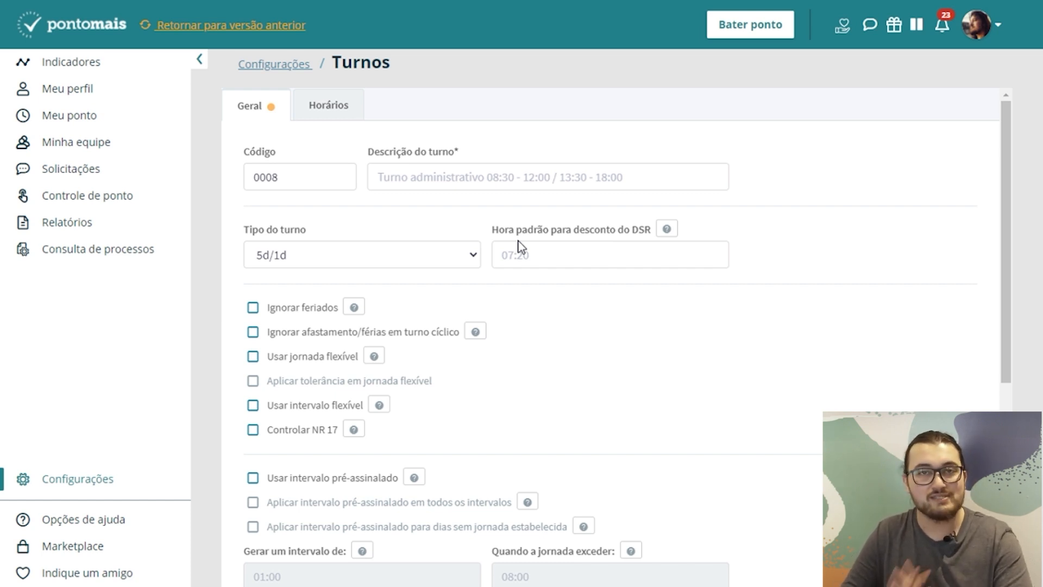
left_click(443, 256)
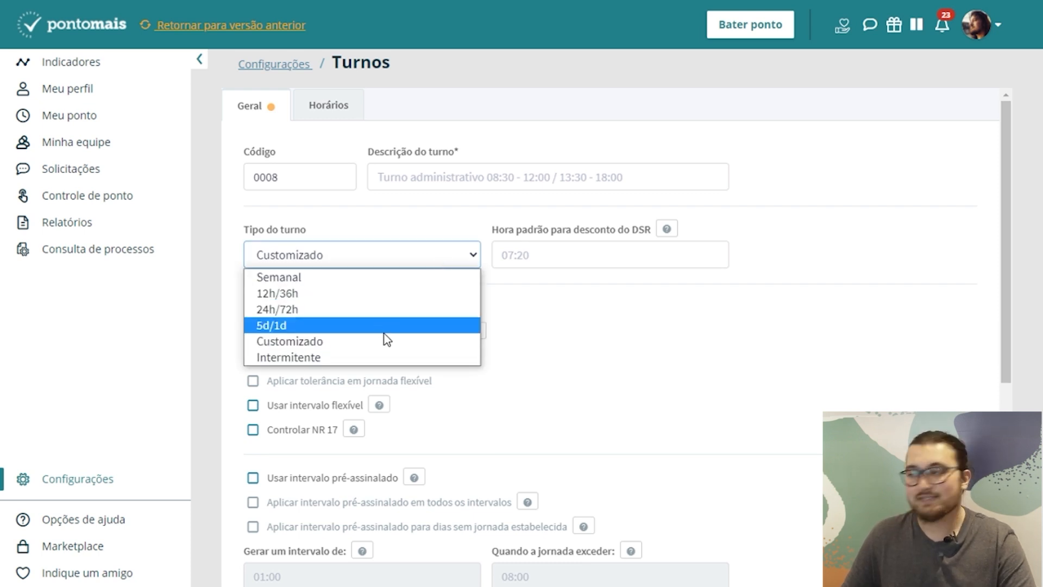
left_click(384, 340)
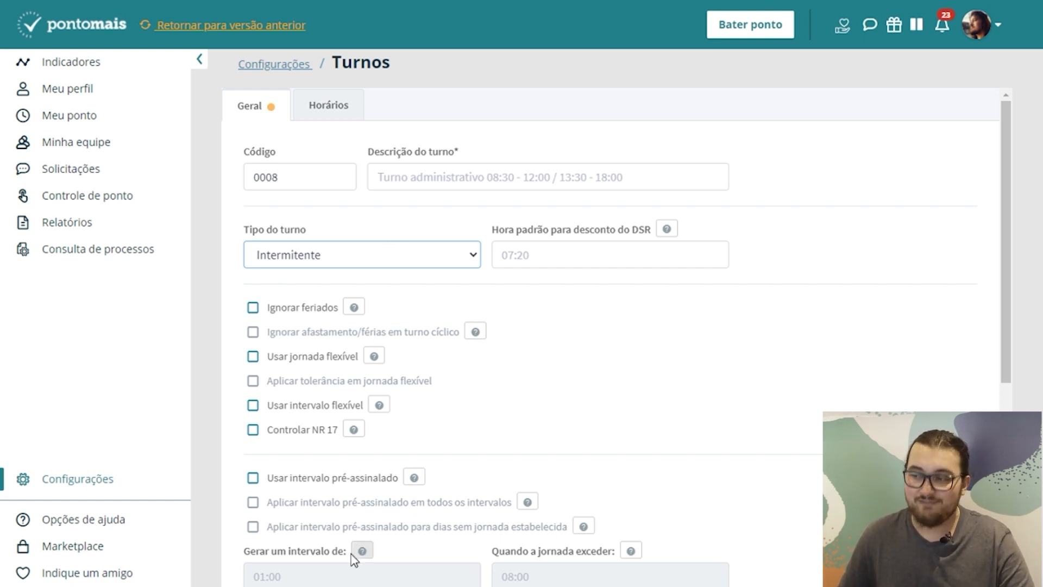
Open the Controle de Ponto - Matriz time-control configuration for editing from the general settings
left_click(43, 488)
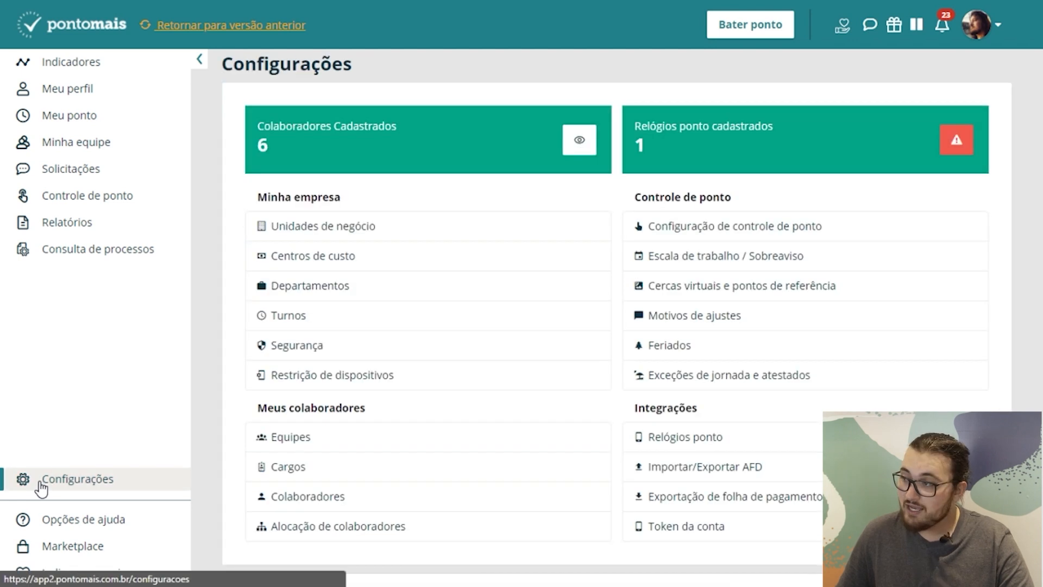
left_click_drag(676, 197, 732, 195)
left_click(737, 199)
left_click(718, 233)
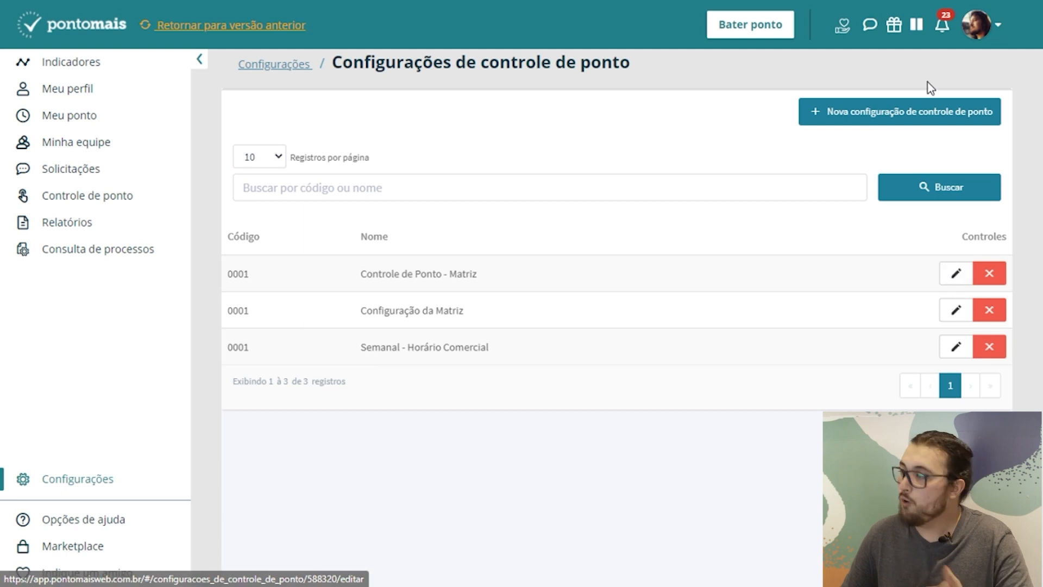
left_click(904, 126)
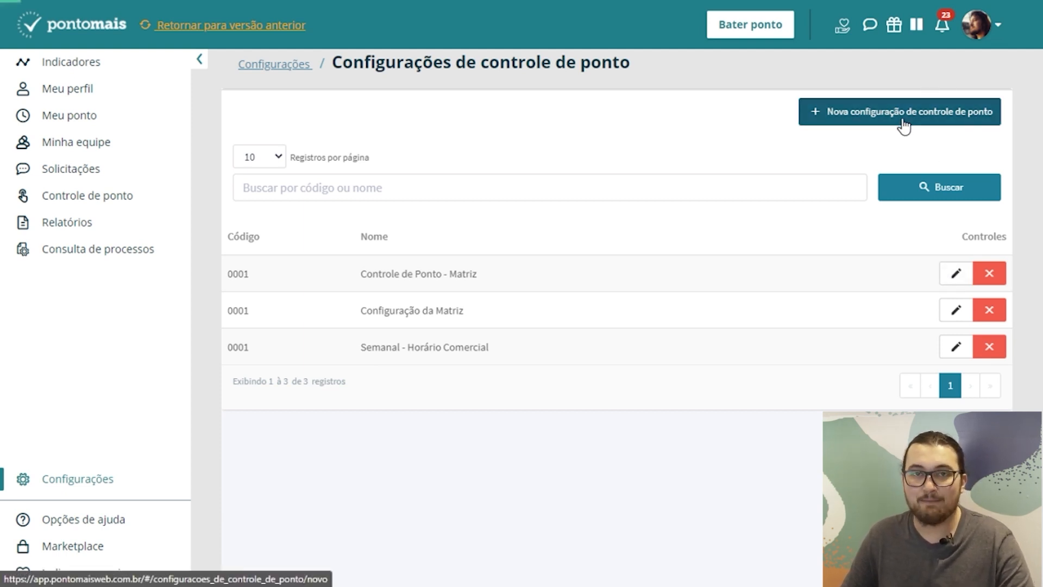
left_click(955, 274)
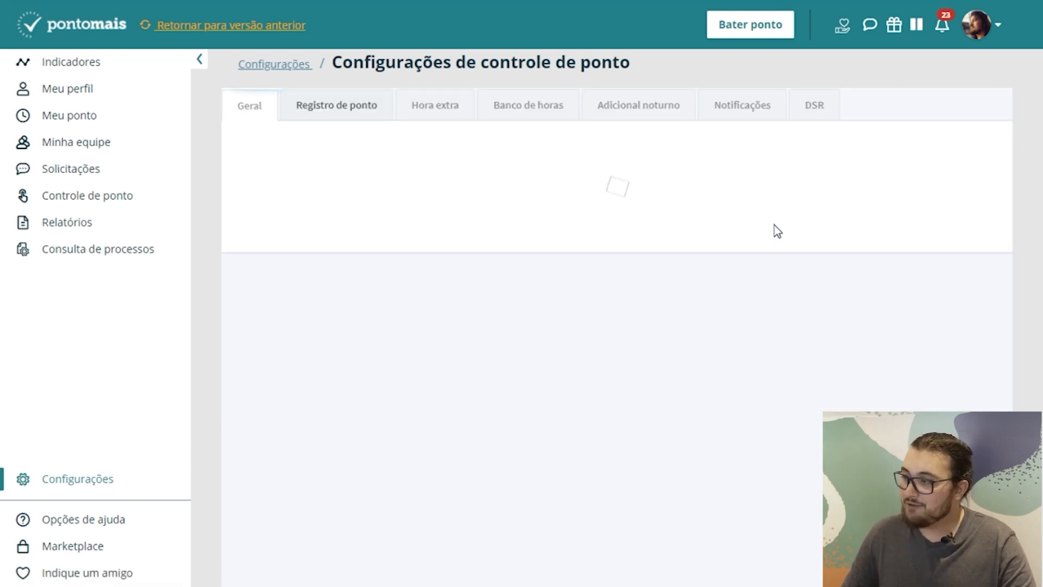
Disable "Descontar DSR em turno intermitente" in the configuration's DSR settings and save the change
left_click(815, 108)
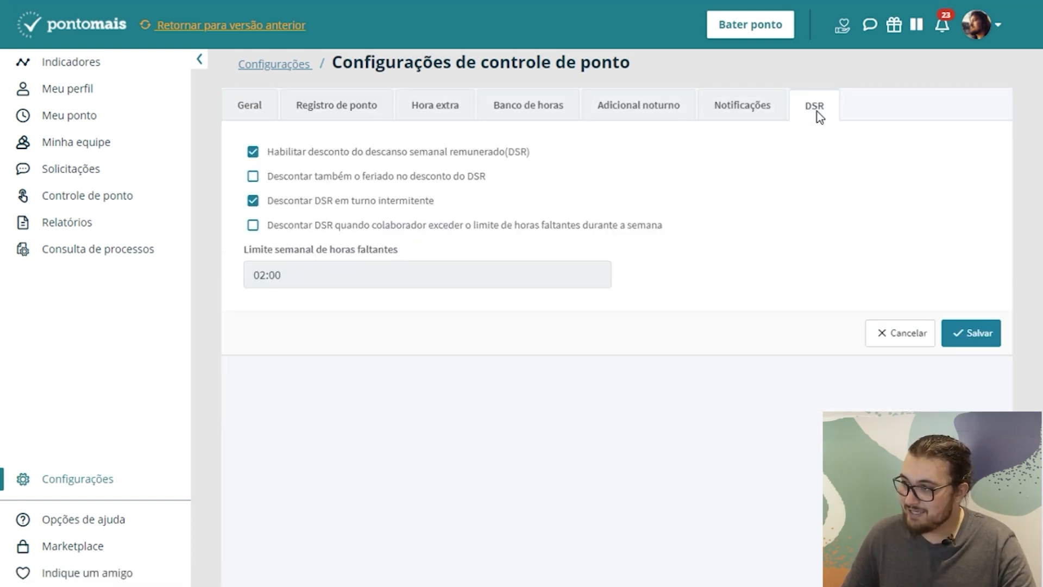
left_click(325, 197)
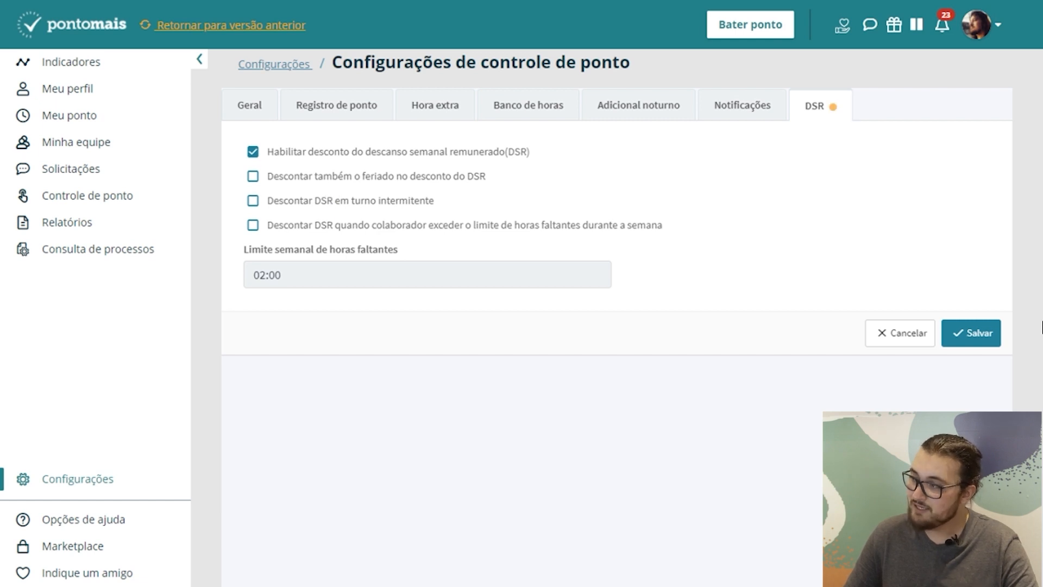
left_click(974, 347)
left_click(695, 396)
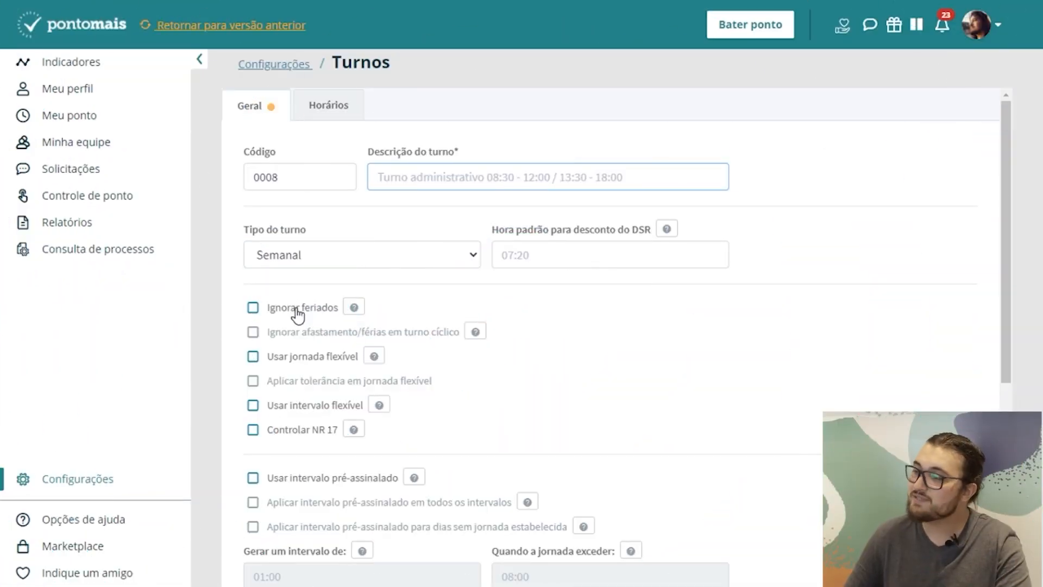
Enable "Ignorar feriados" and "Usar jornada flexível" for the weekly shift
left_click(298, 309)
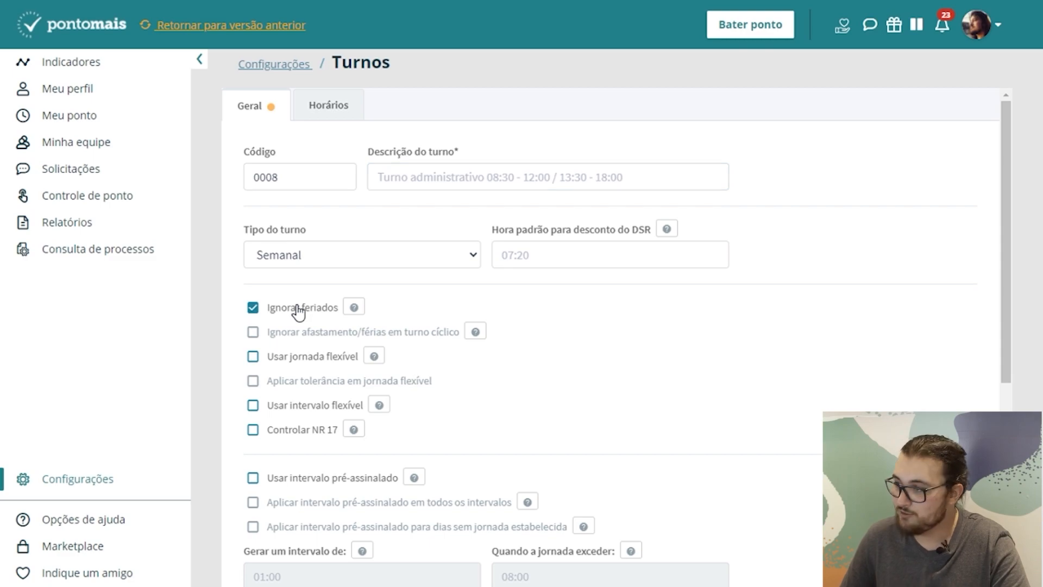
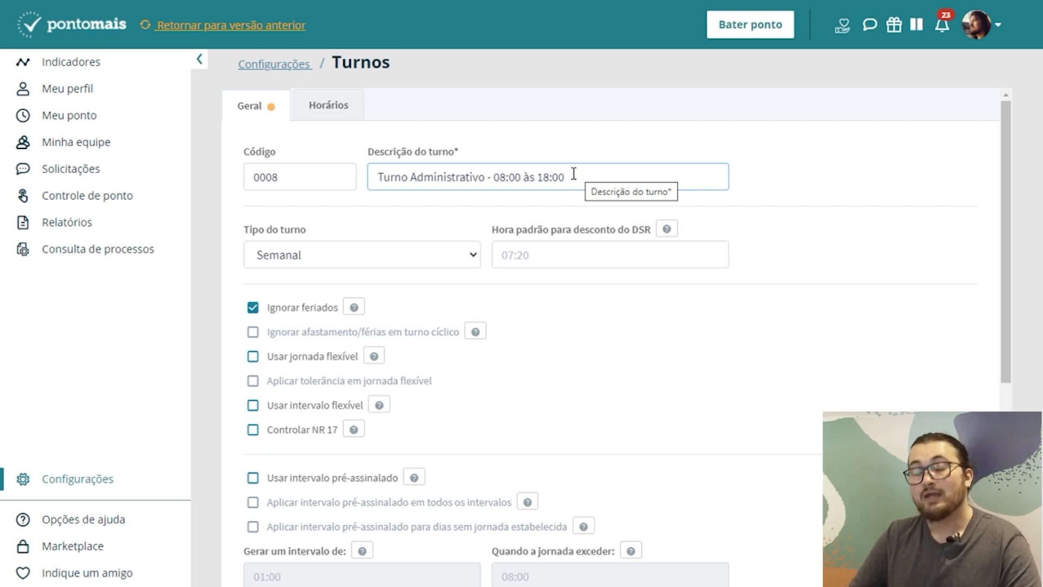
left_click(332, 359)
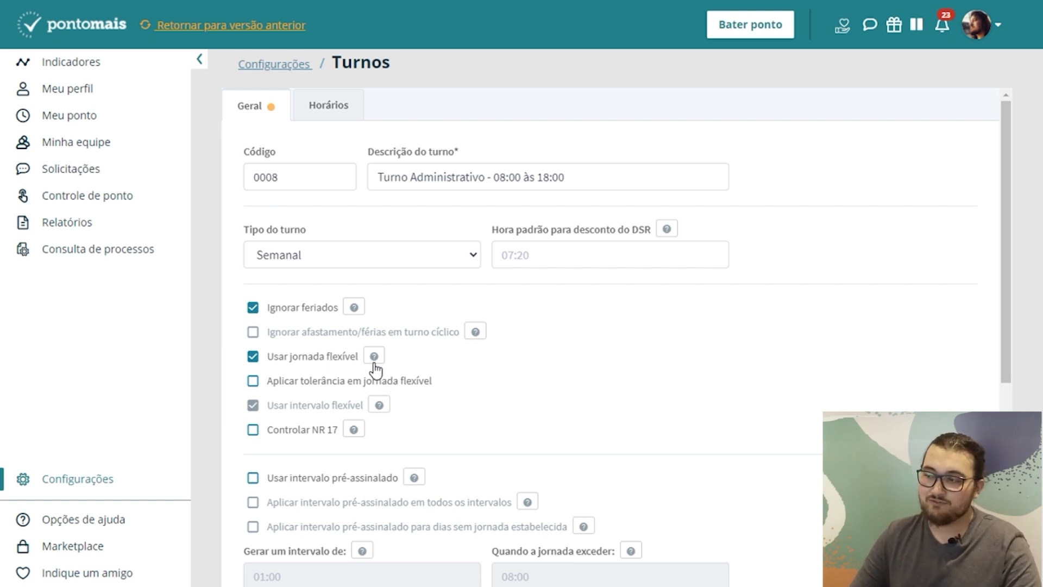
left_click_drag(496, 177, 565, 177)
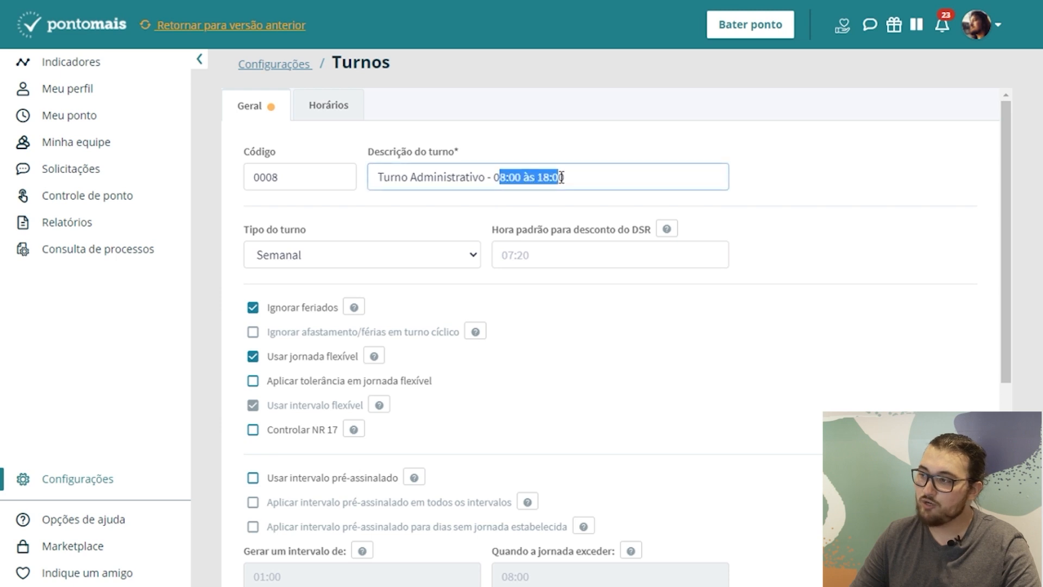
left_click(580, 170)
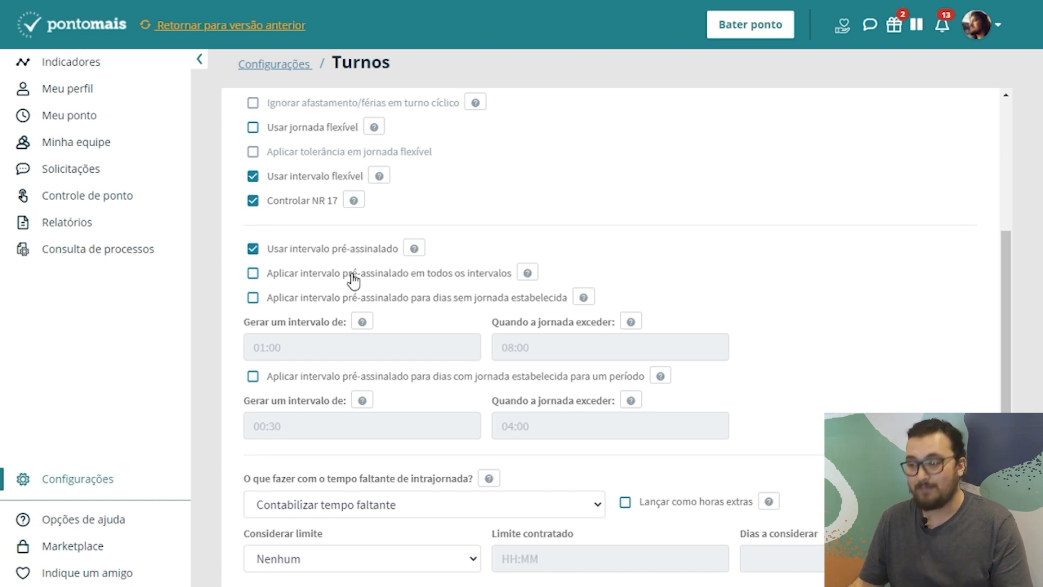
Apply the pre-signed interval to all intervals and to days without an established workday, generating 01:00 when the workday exceeds 07:20
left_click(279, 270)
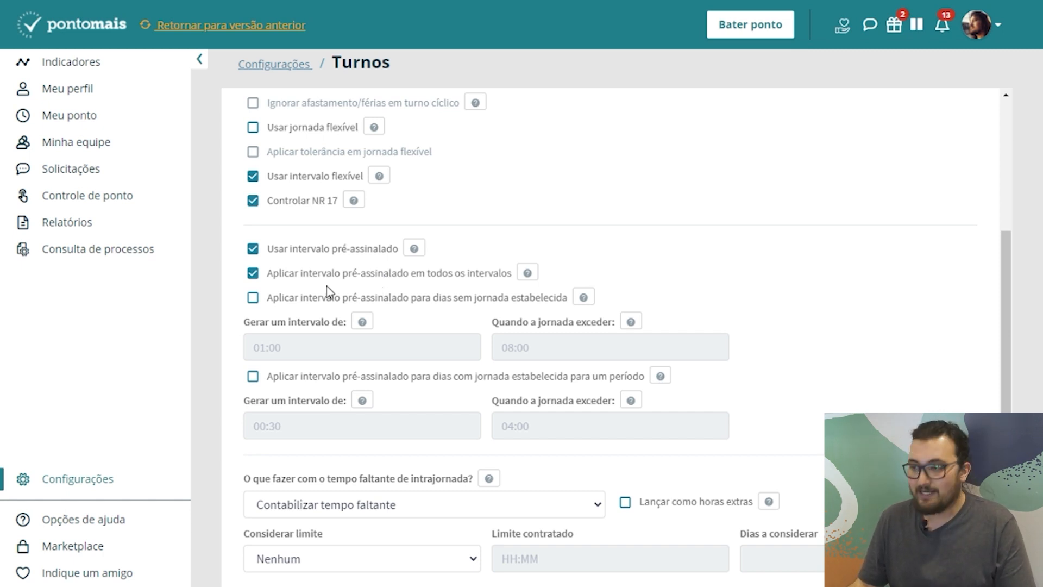
left_click(297, 300)
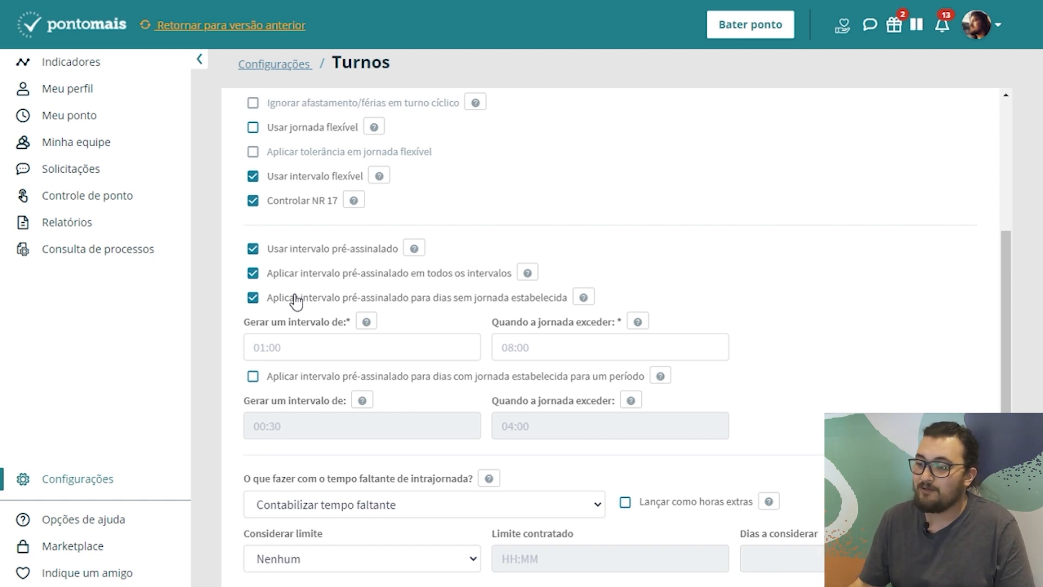
left_click(357, 354)
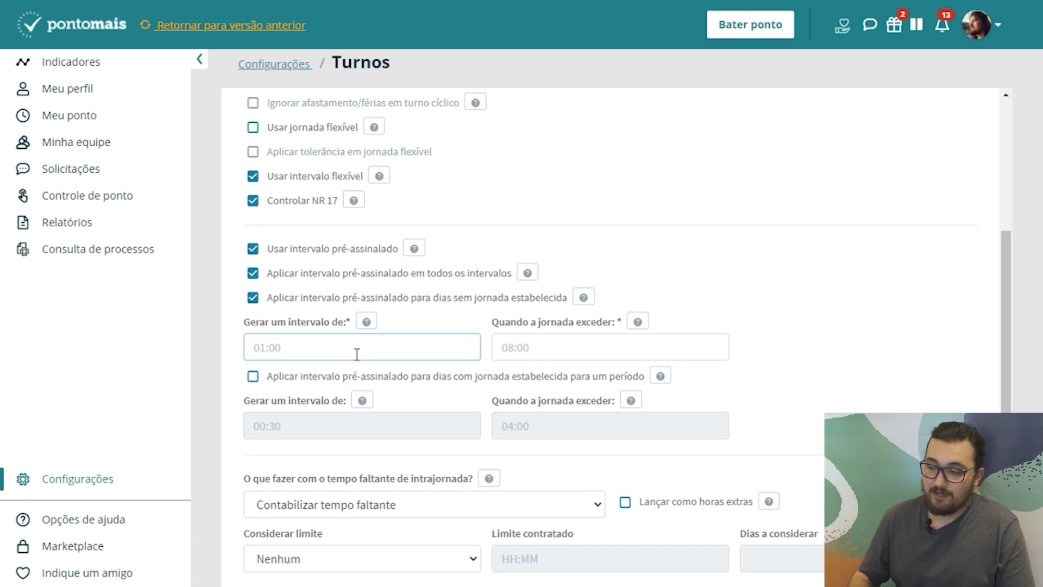
type("01:00")
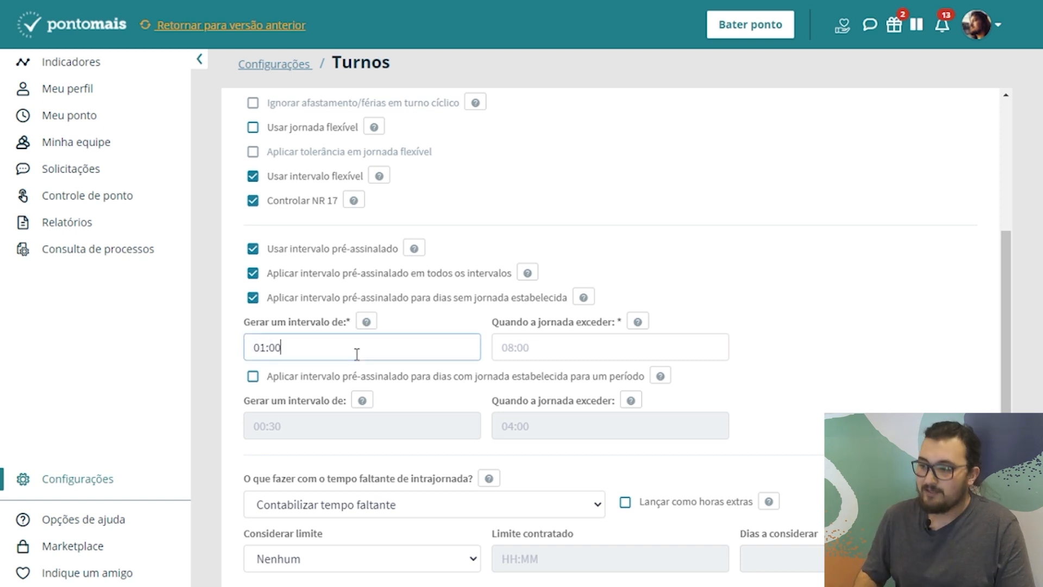
left_click(573, 347)
type("07:20")
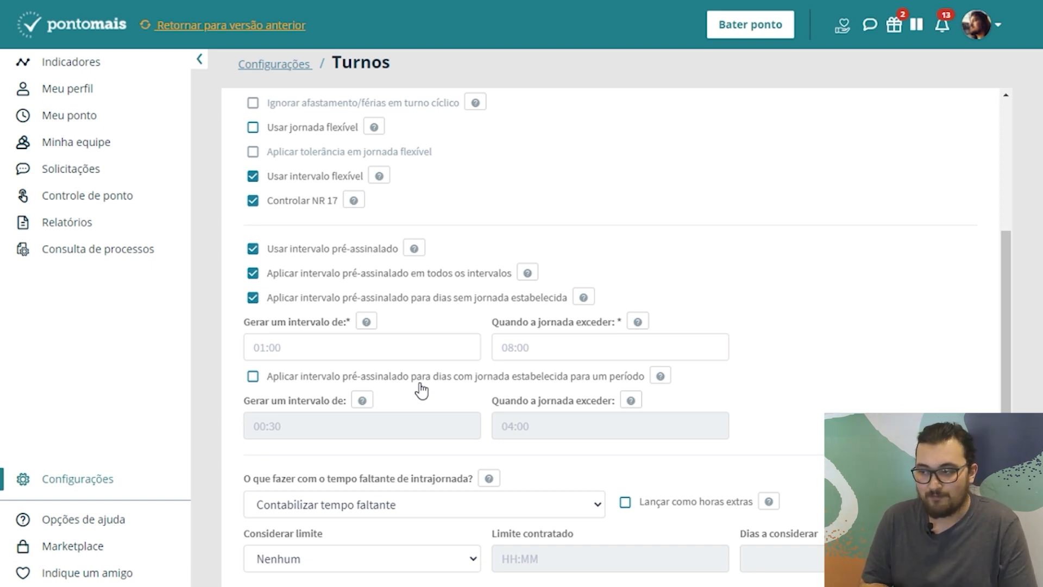
Apply the pre-signed interval to days with a workday set for one period, generating 01:00 when it exceeds 06:00
left_click(420, 384)
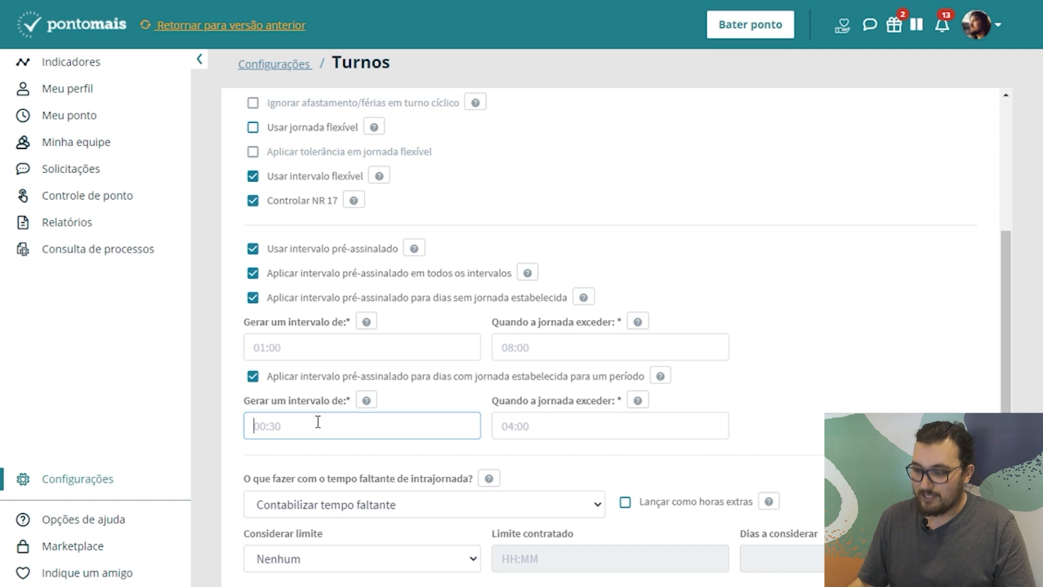
type("01:00")
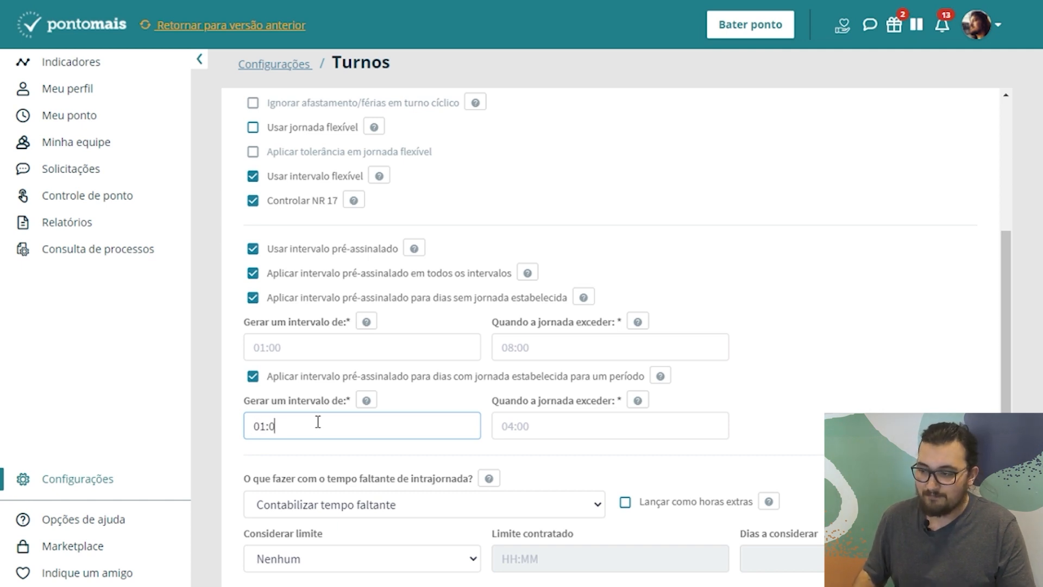
left_click(626, 422)
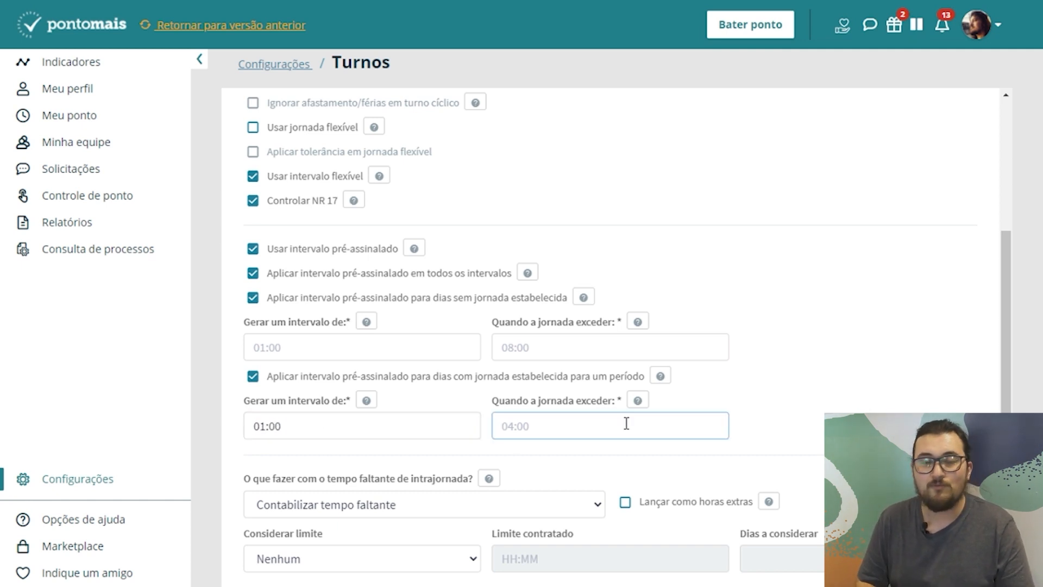
type("06:00 às 18:00")
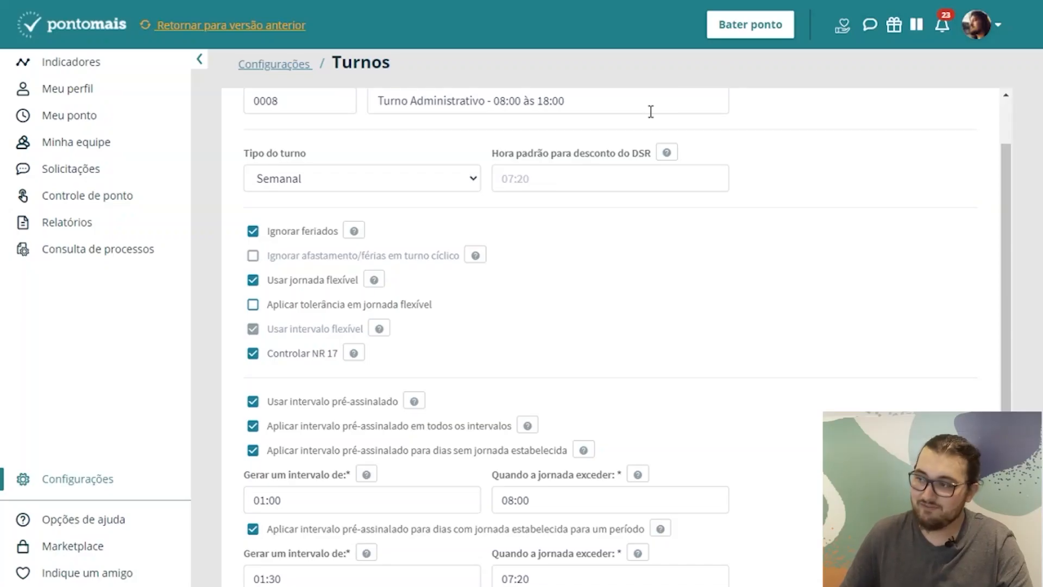
Toggle the shift's "Controlar NR 17" option off and back on
scroll(552, 293, "up", 2)
left_click(253, 430)
left_click(314, 432)
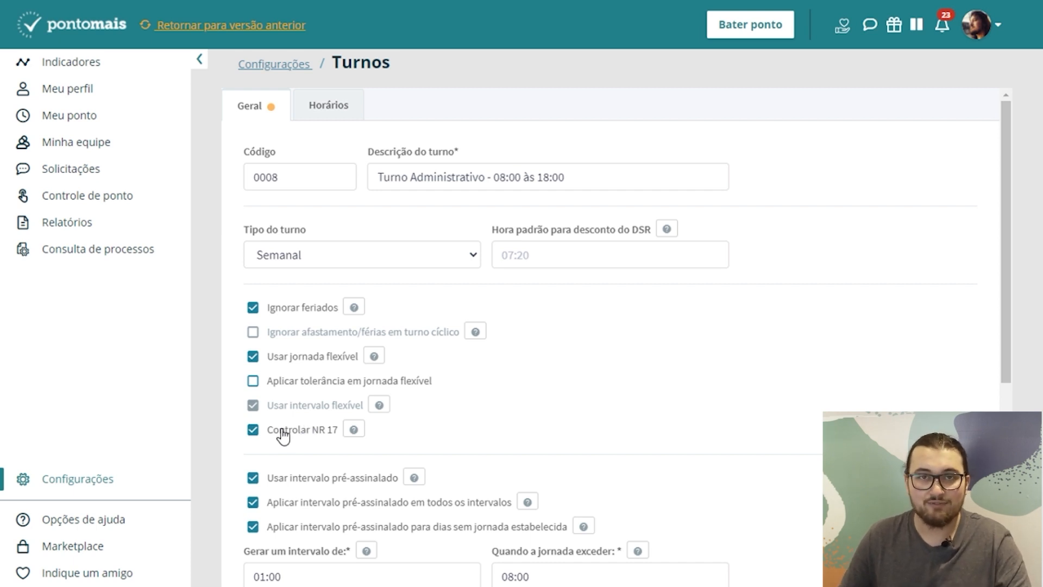
Open the Pausas page and register a break
left_click(917, 30)
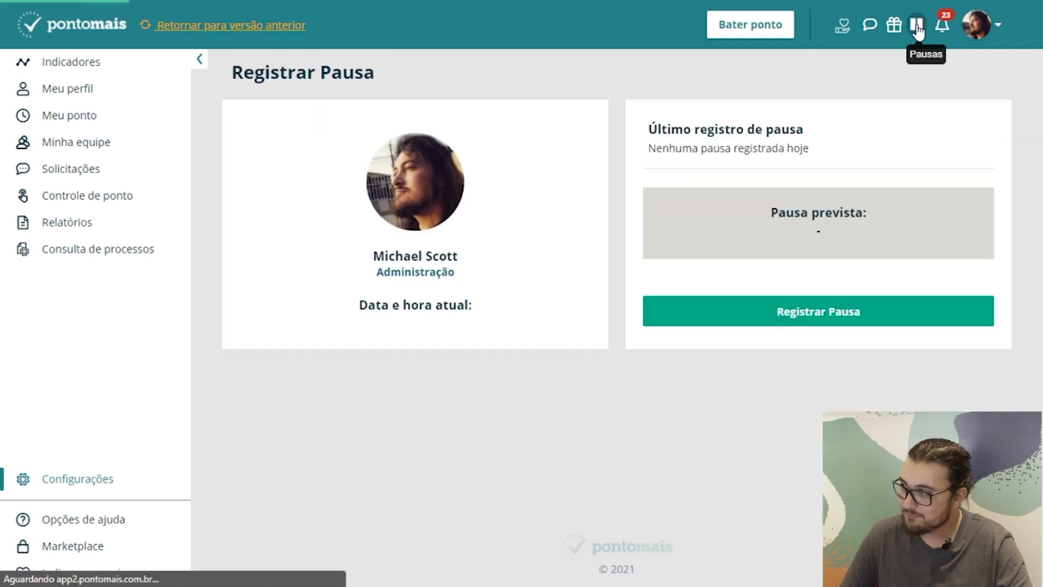
left_click(810, 321)
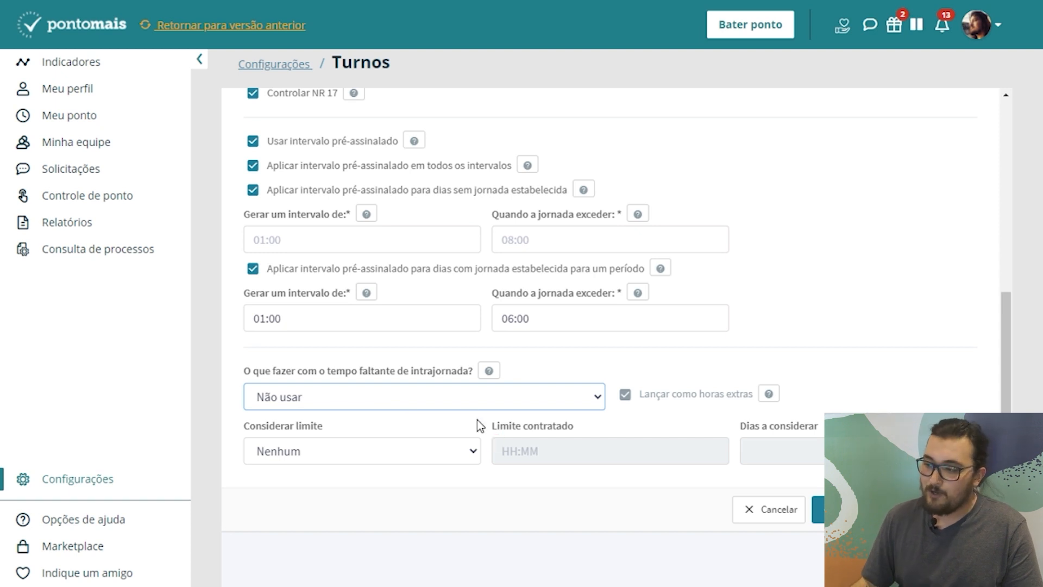
Set the handling of missing intra-shift break time to "Contabilizar uma hora" and disable "Lançar como horas extras"
left_click(465, 407)
left_click(410, 435)
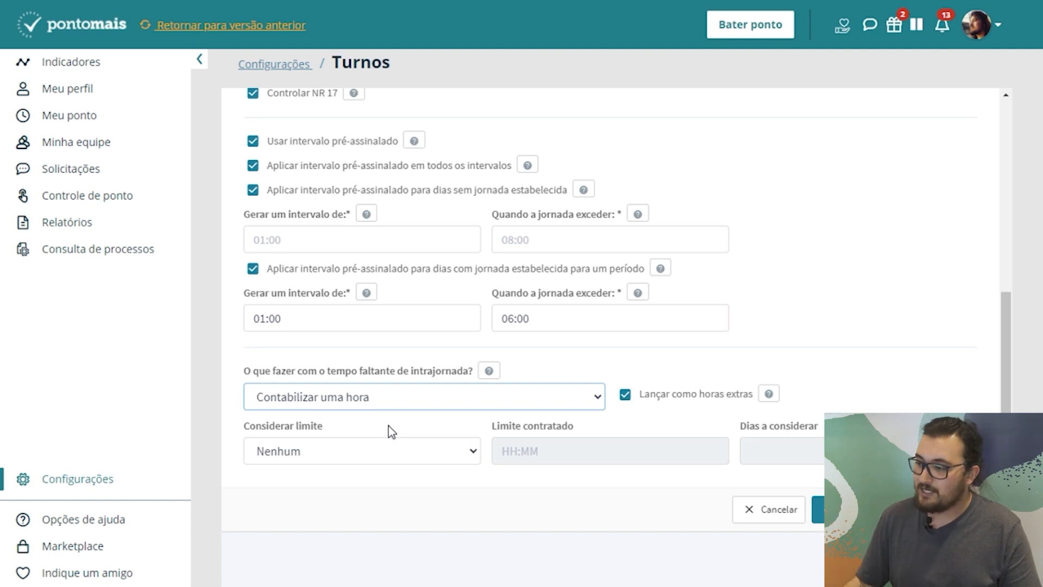
left_click(657, 402)
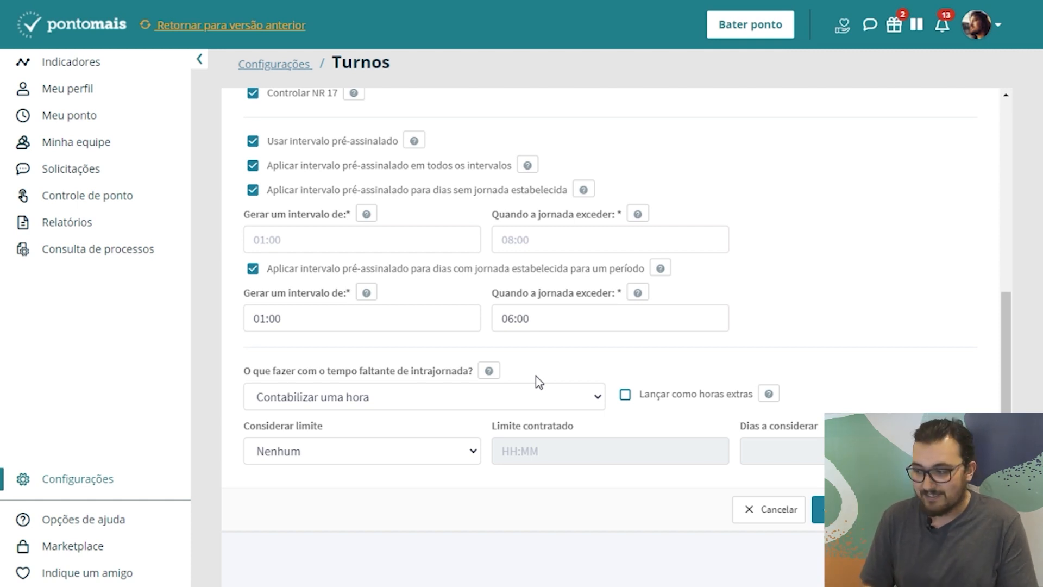
left_click(535, 386)
left_click(333, 450)
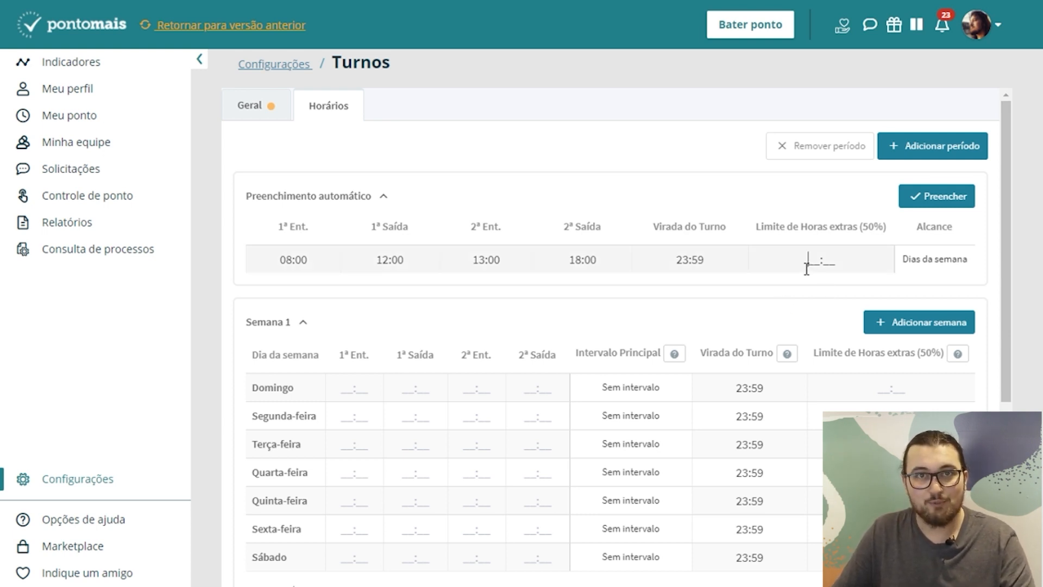
Try 50% overtime limits of 02:00 and 23:59 in the automatic fill row
type("0200")
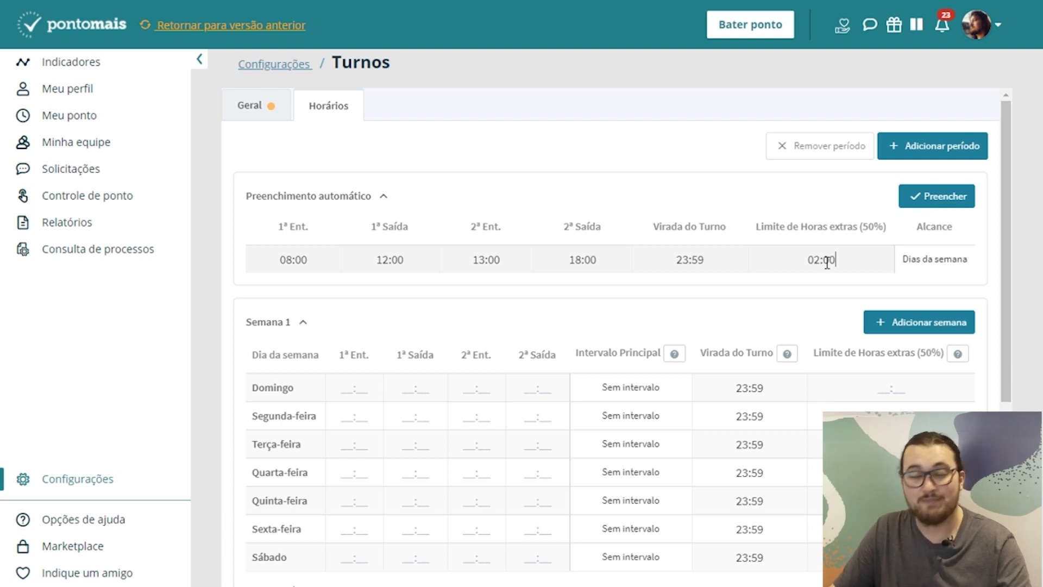
double_click(827, 262)
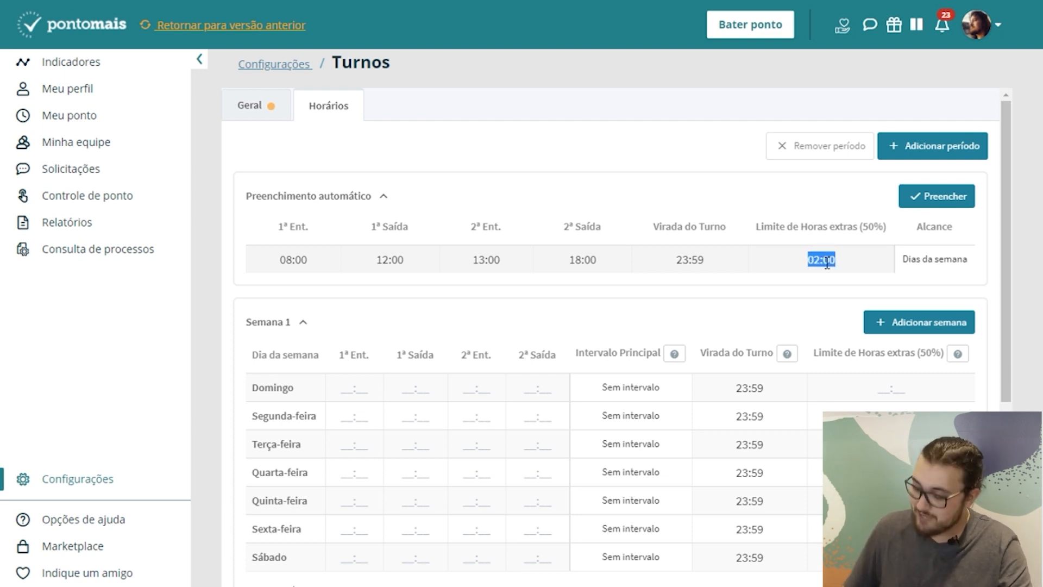
type("2")
type("9")
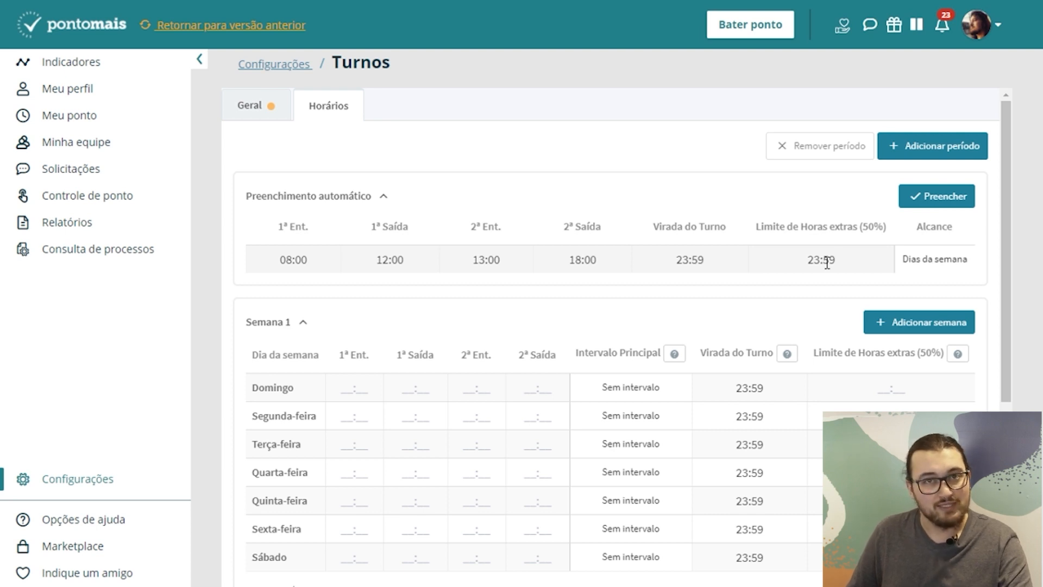
Set the automatic fill's 50% overtime limit to 00:00 and apply the row to the weekdays of Semana 1
key("BackSpace")
key("BackSpace")
key("BackSpace")
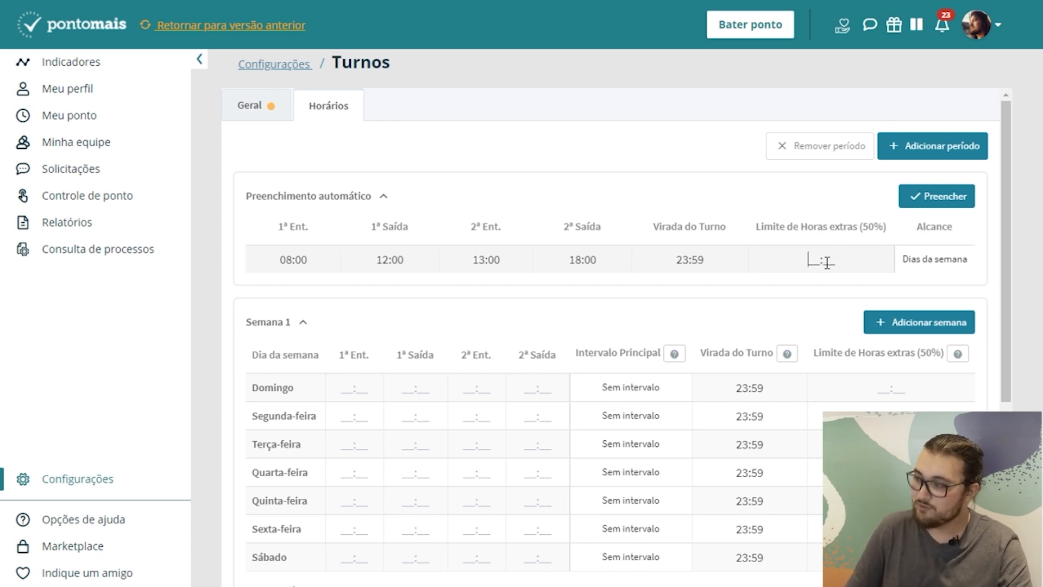
type("0000")
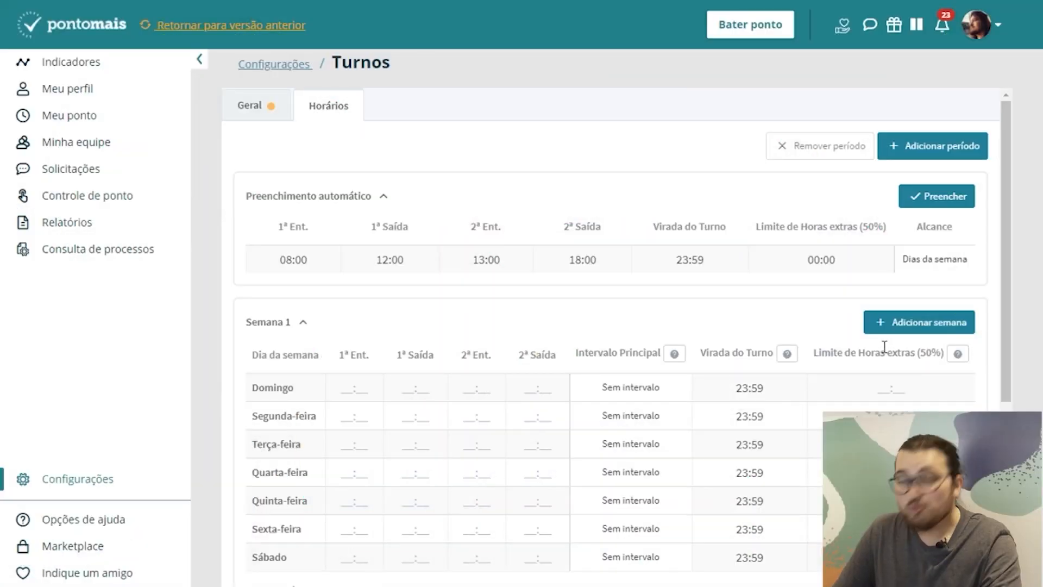
mouse_move(879, 348)
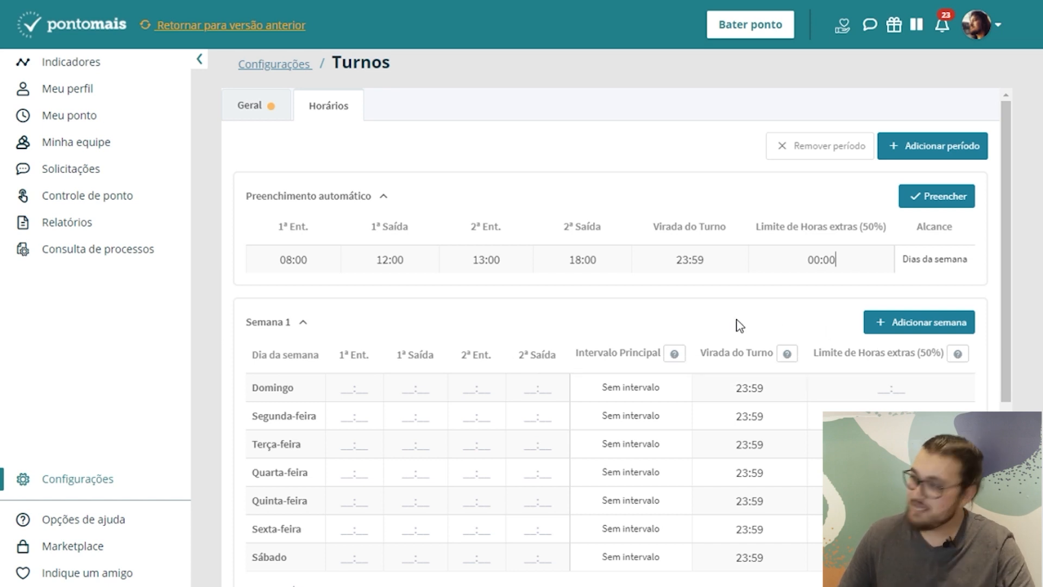
scroll(762, 300, "down", 2)
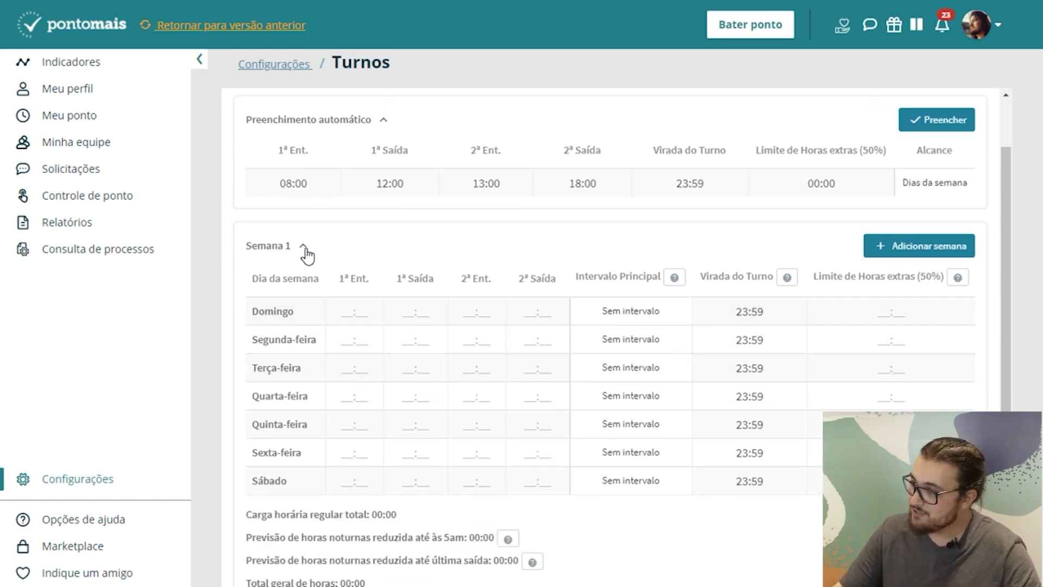
left_click(924, 120)
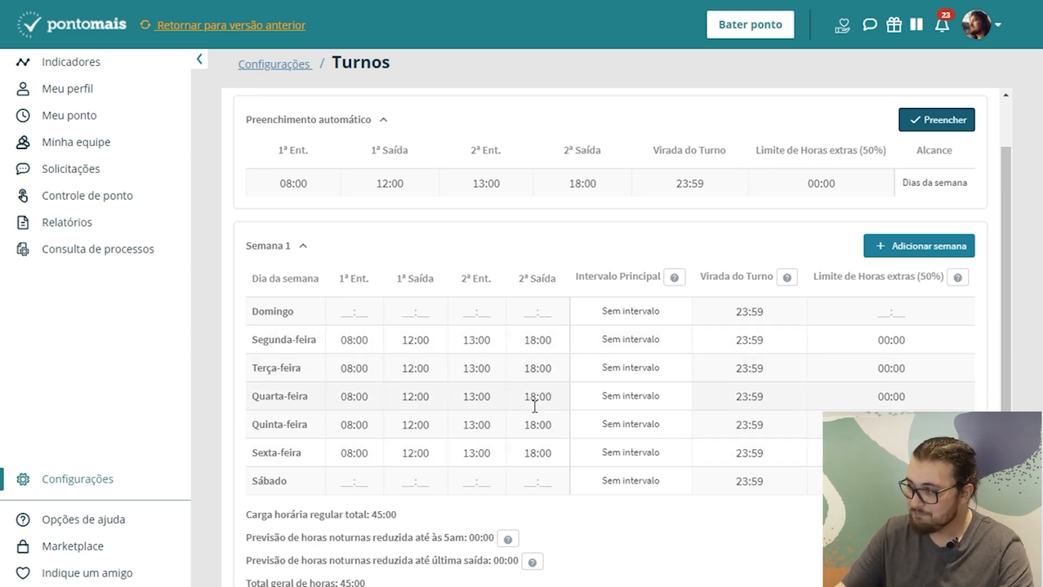
Add a second week to the shift and apply the automatic fill schedule to its weekdays
left_click(878, 246)
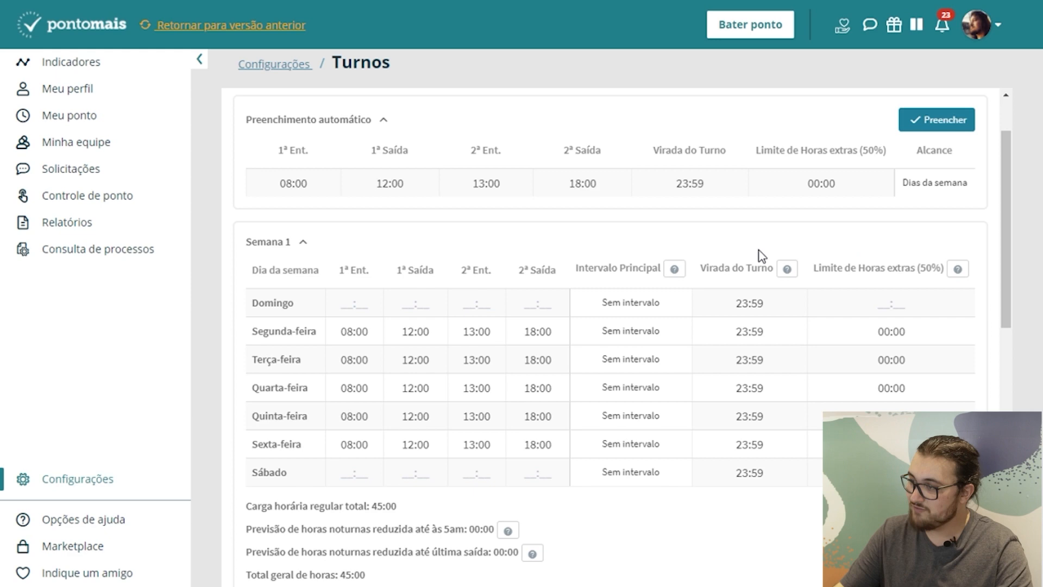
scroll(757, 254, "down", 5)
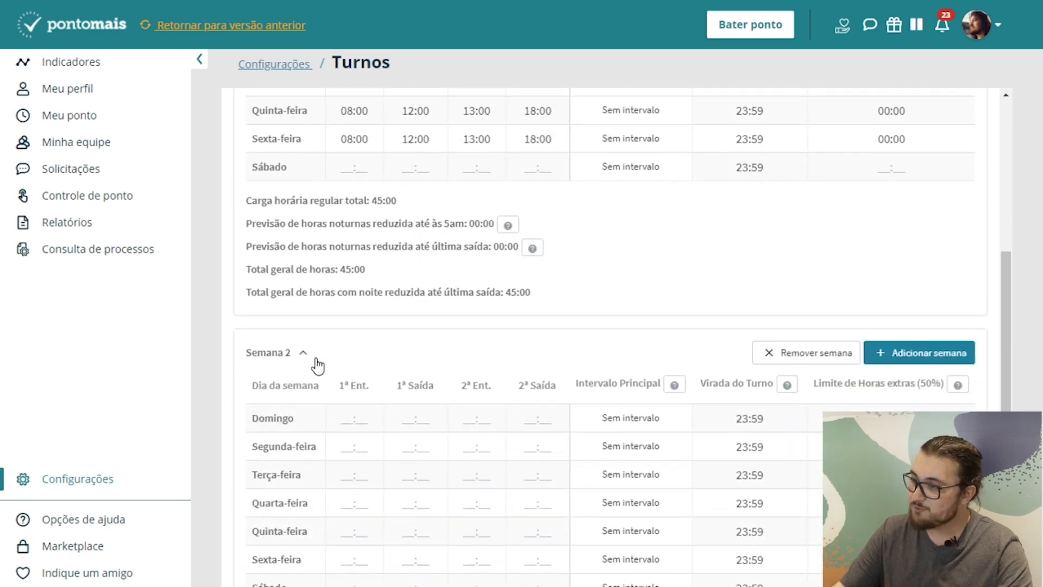
scroll(317, 359, "up", 6)
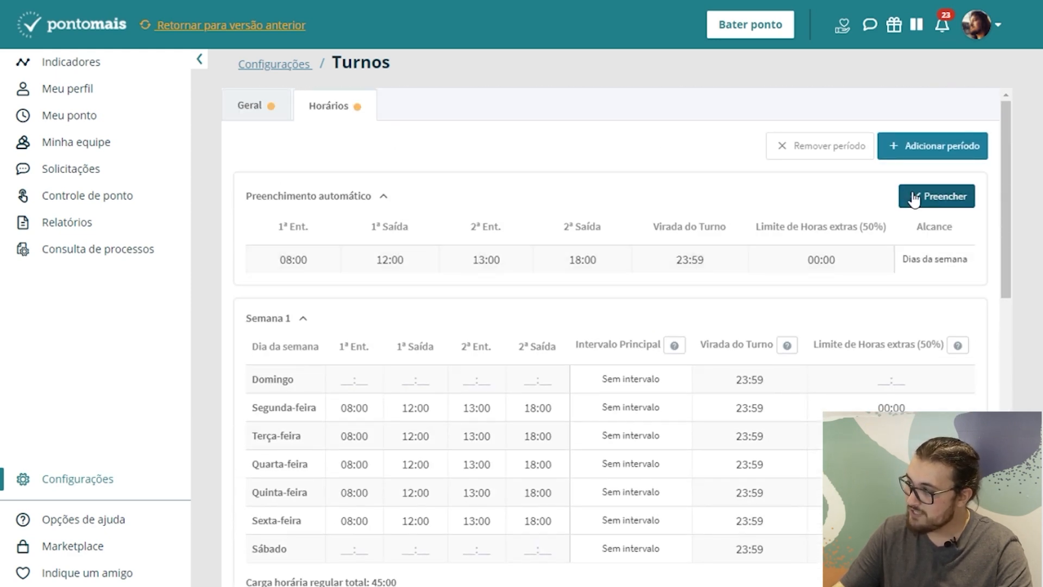
left_click(914, 198)
scroll(554, 331, "down", 8)
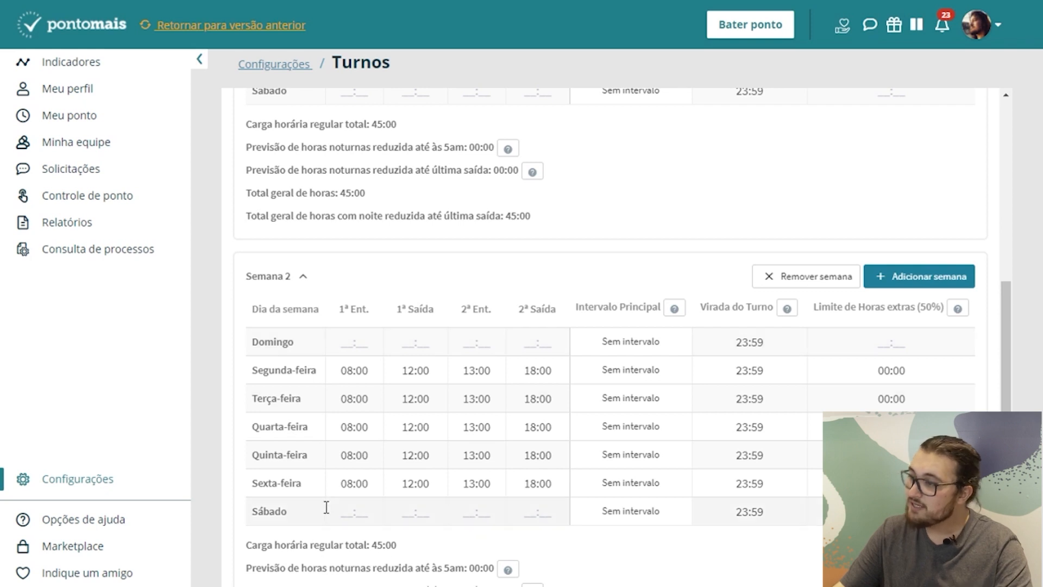
Set the Saturday hours of Semana 2 to 08:00–12:00 and 13:00–18:00
left_click(359, 506)
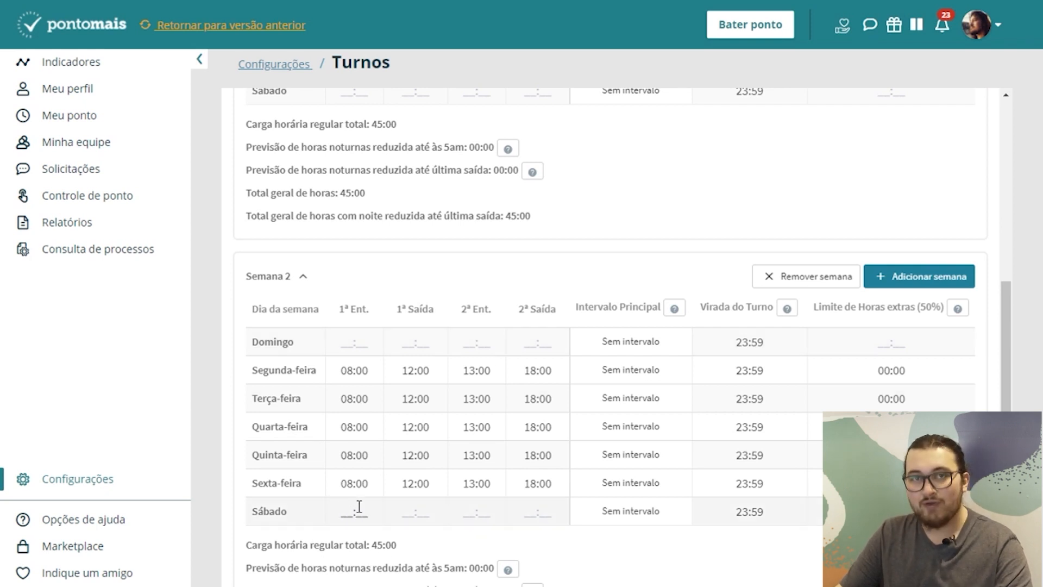
type("08:00")
key("Tab")
type("12:00")
key("Tab")
type("1300")
key("Tab")
type("1800")
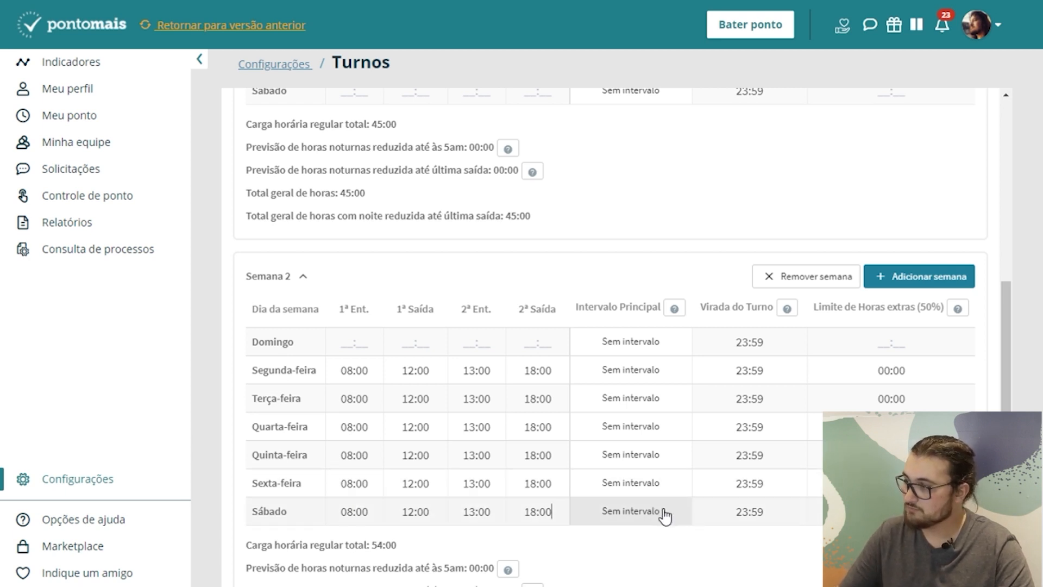
Set the main interval of Semana 2 to "Das 12:00 às 13:00" for Monday through Saturday
scroll(689, 519, "down", 2)
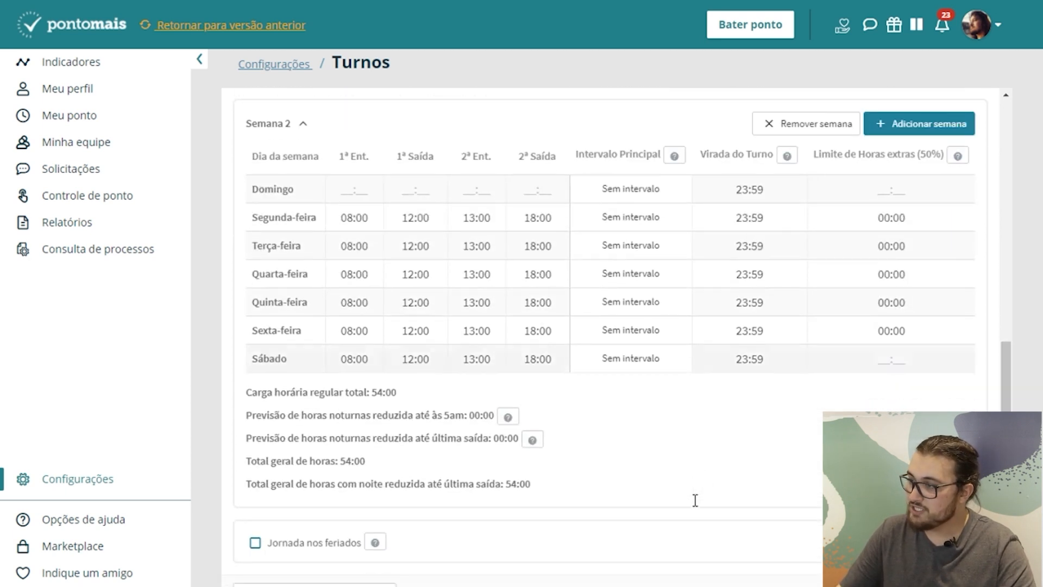
scroll(675, 297, "up", 1)
left_click(675, 296)
left_click(658, 322)
left_click(652, 350)
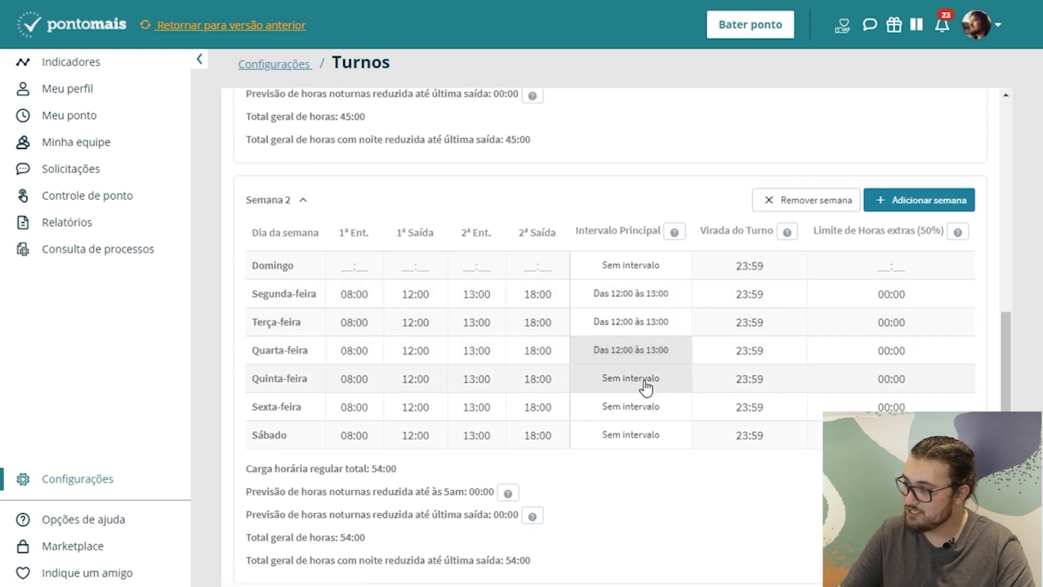
left_click(650, 378)
left_click(643, 407)
left_click(633, 435)
scroll(634, 438, "up", 2)
scroll(635, 440, "up", 4)
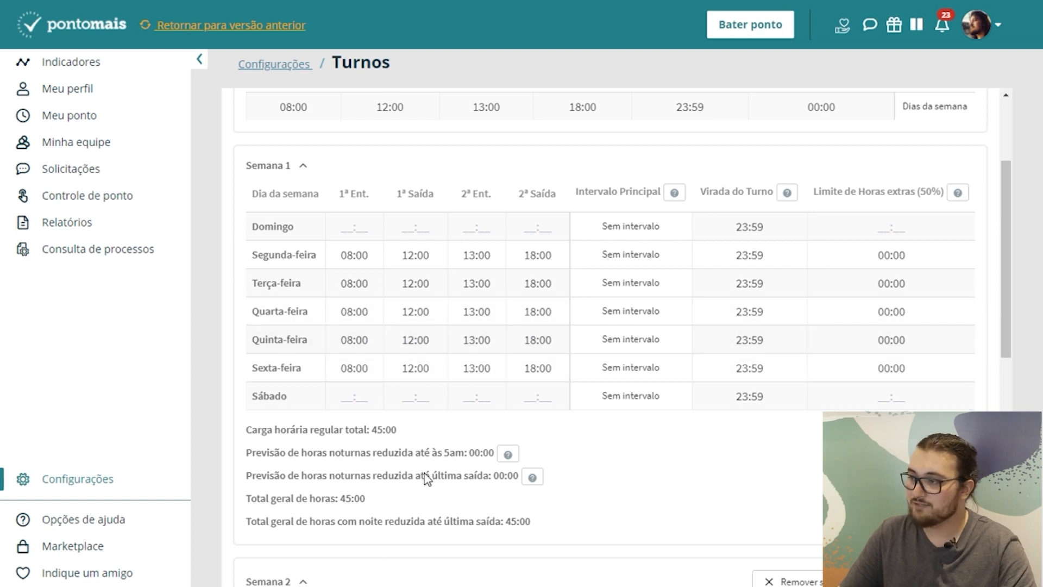
scroll(445, 451, "down", 5)
scroll(455, 437, "down", 4)
scroll(449, 256, "up", 3)
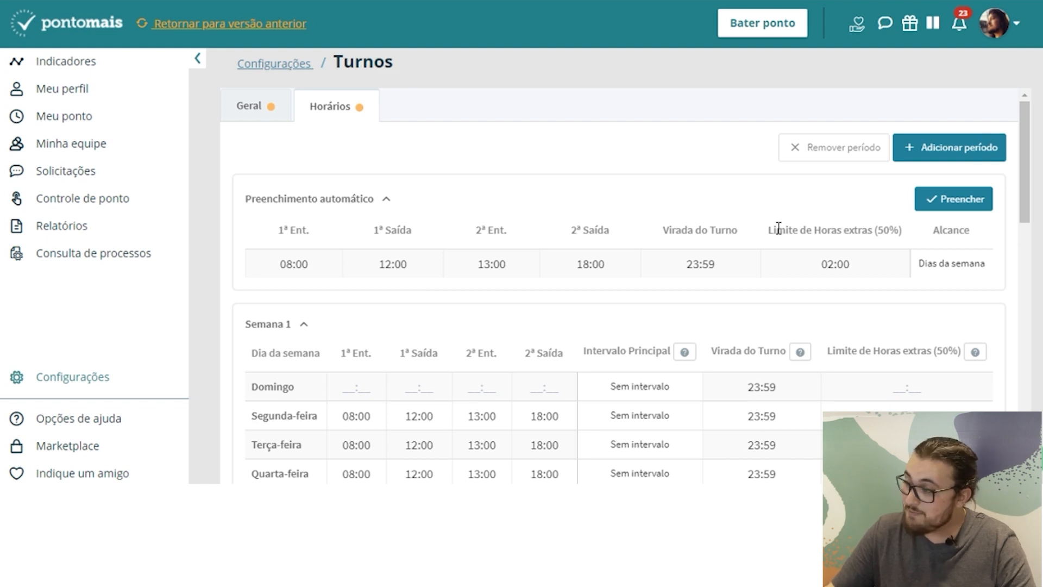
Add a third and a fourth entry/exit period to the schedule, and remove both again
left_click(924, 156)
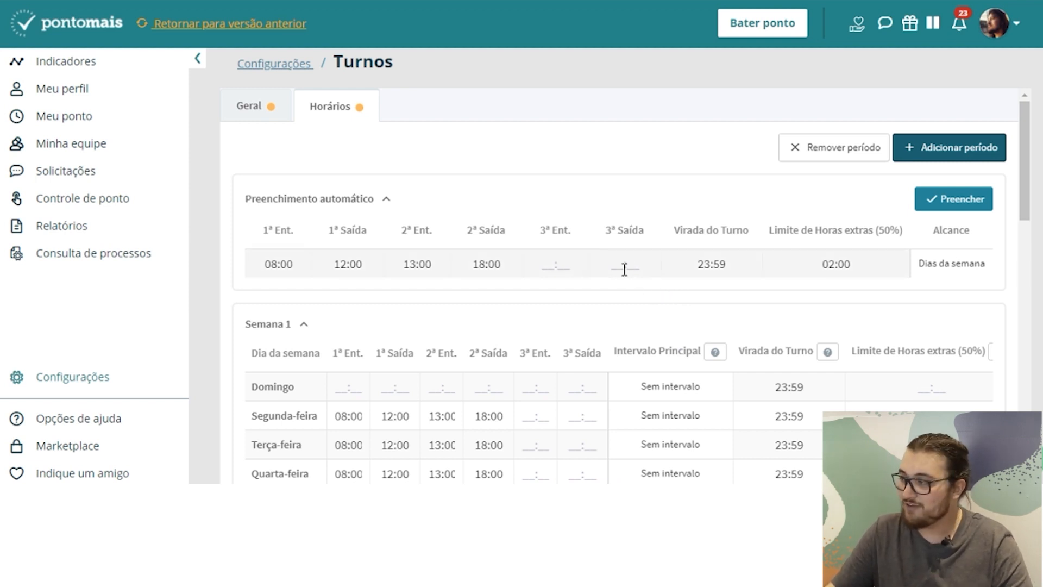
left_click(936, 156)
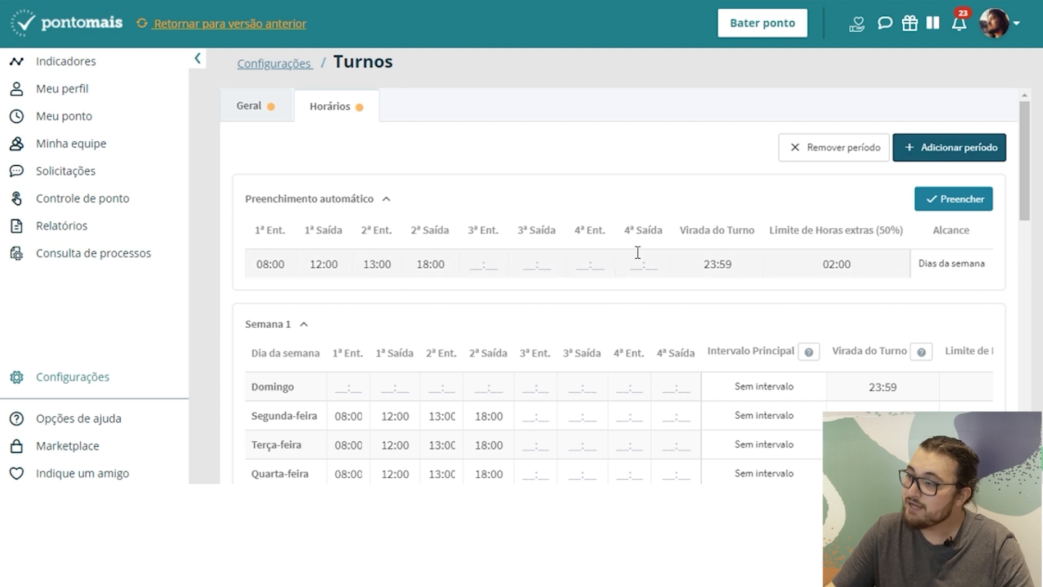
left_click(498, 261)
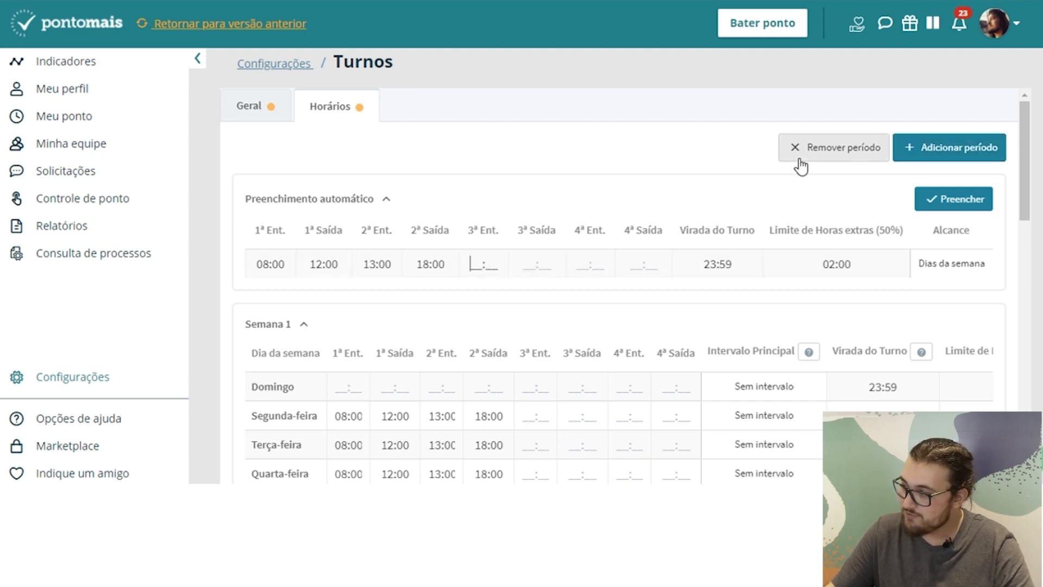
left_click(803, 164)
left_click(804, 162)
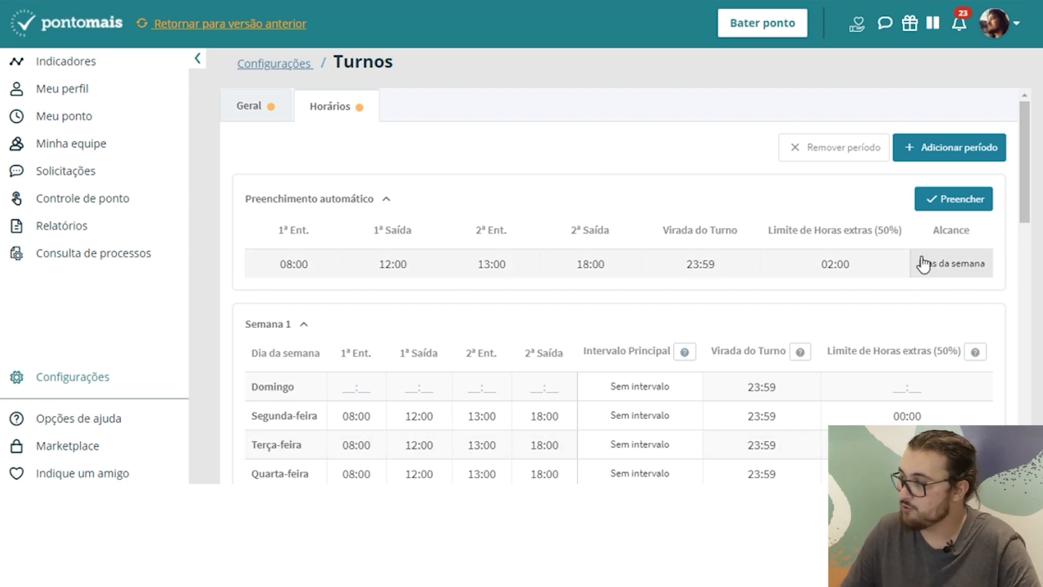
Enable "Jornada nos feriados" below the weekly schedules
scroll(690, 197, "down", 2)
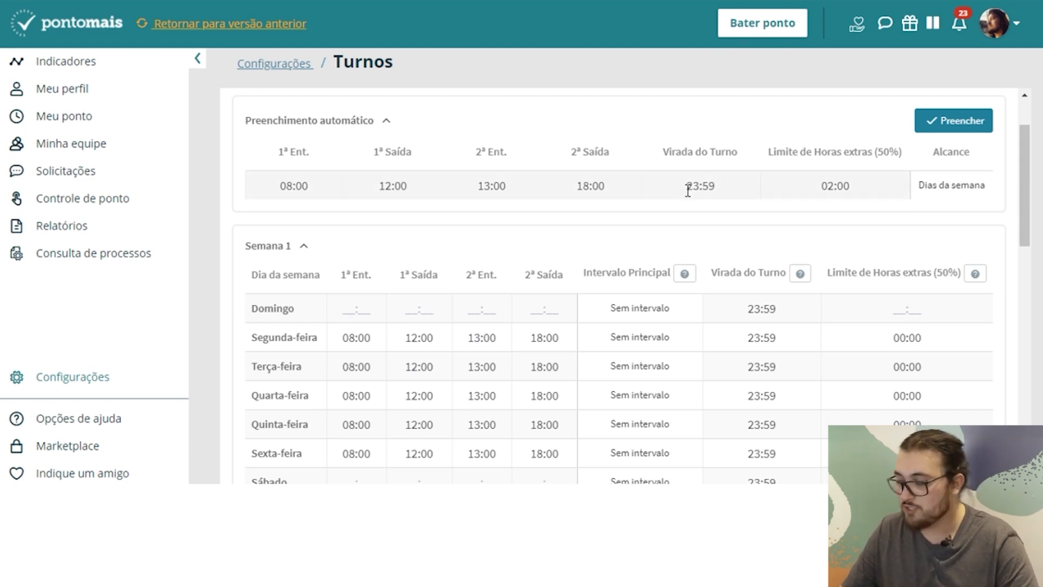
scroll(689, 190, "down", 12)
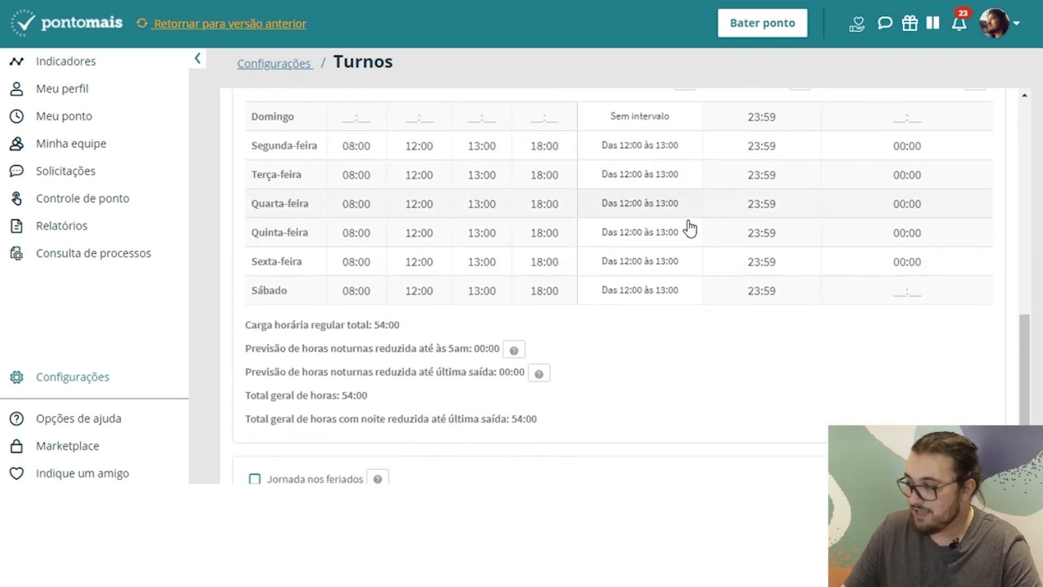
scroll(689, 225, "down", 3)
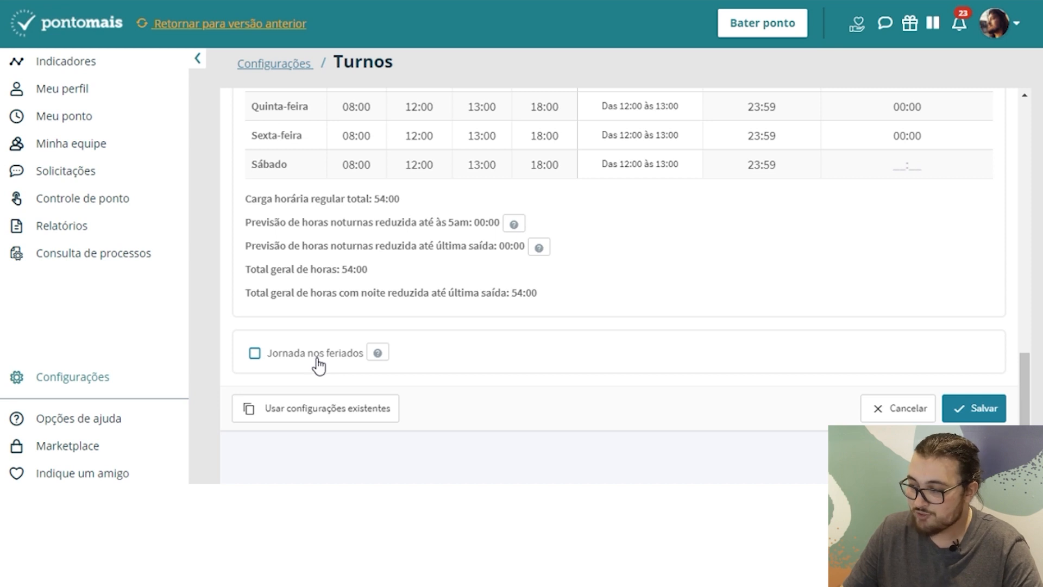
left_click(260, 359)
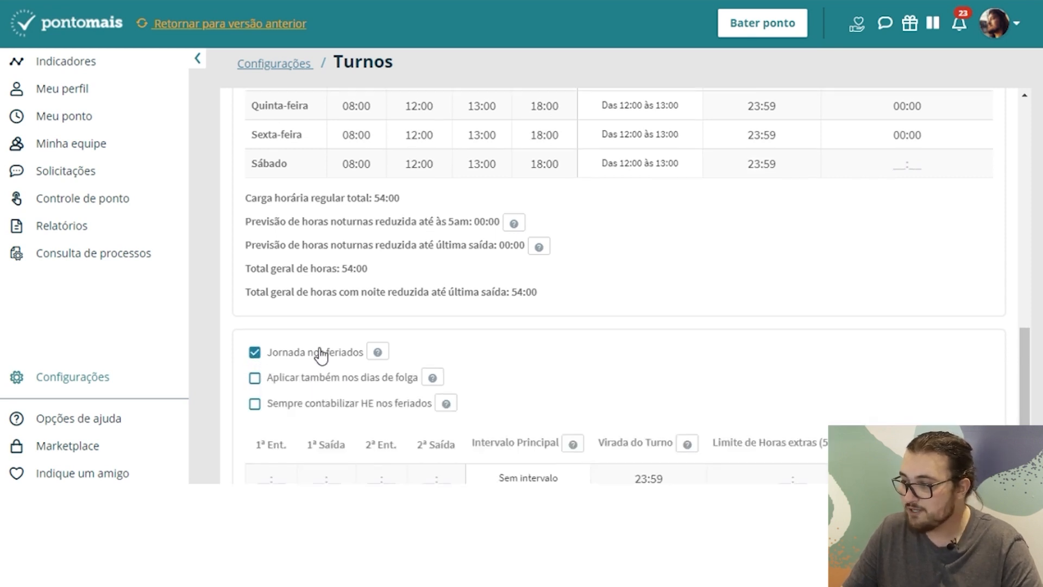
scroll(321, 356, "down", 3)
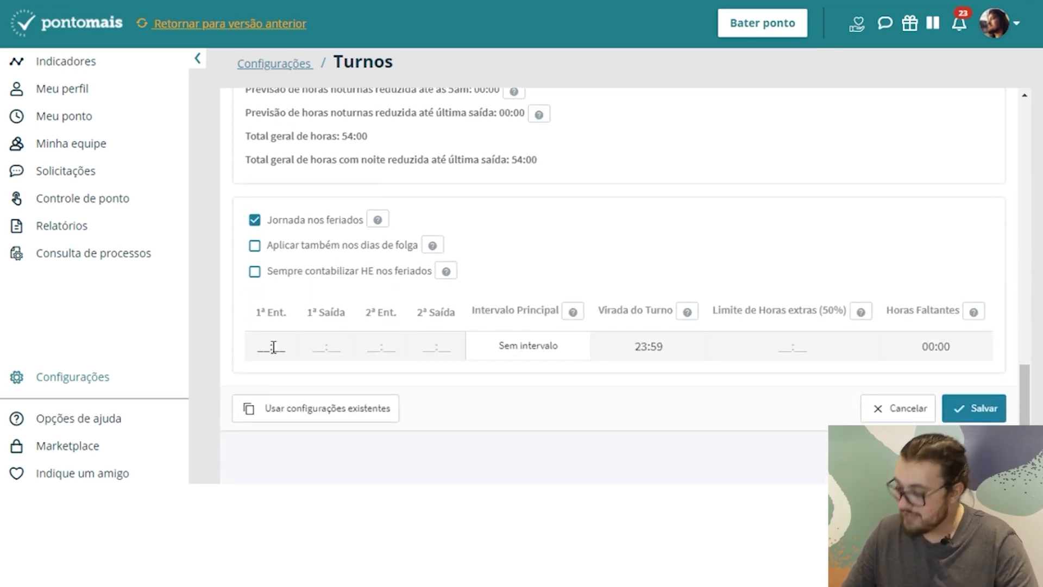
Set the holiday workday's hours to 08:00–12:00 and 13:00–18:00
type("0")
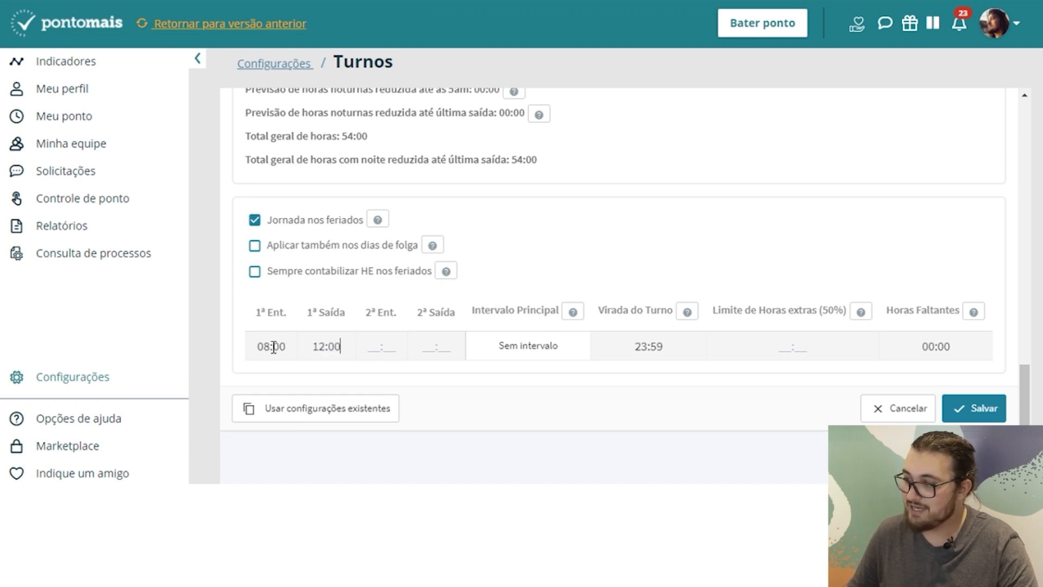
type("800120023")
key("BackSpace")
key("BackSpace")
type("1300180")
type("0")
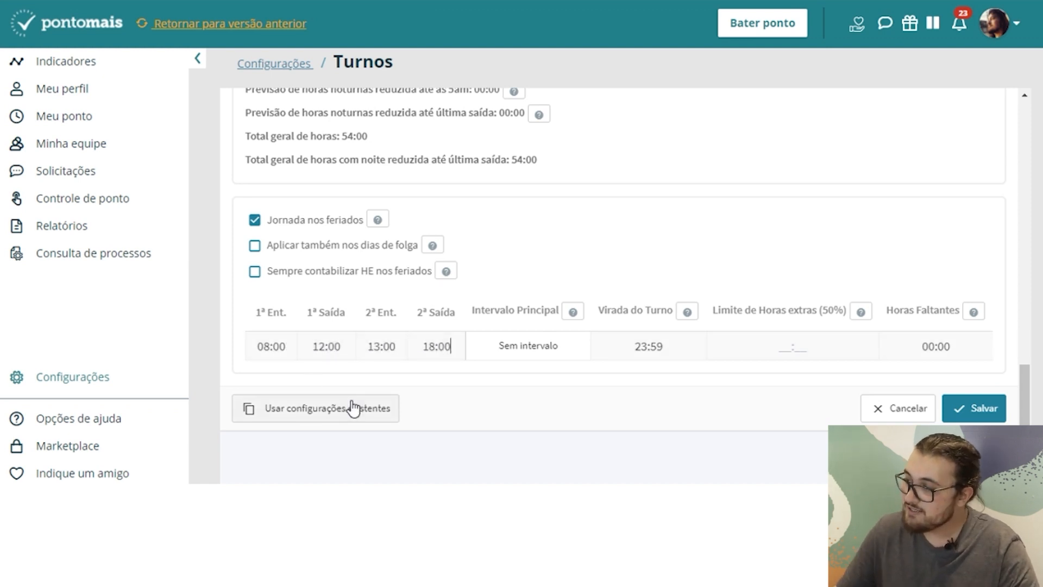
Set the holiday workday's main interval to "Das 12:00 às 13:00" and its 50% overtime limit to 02:00
left_click(771, 354)
type("0200")
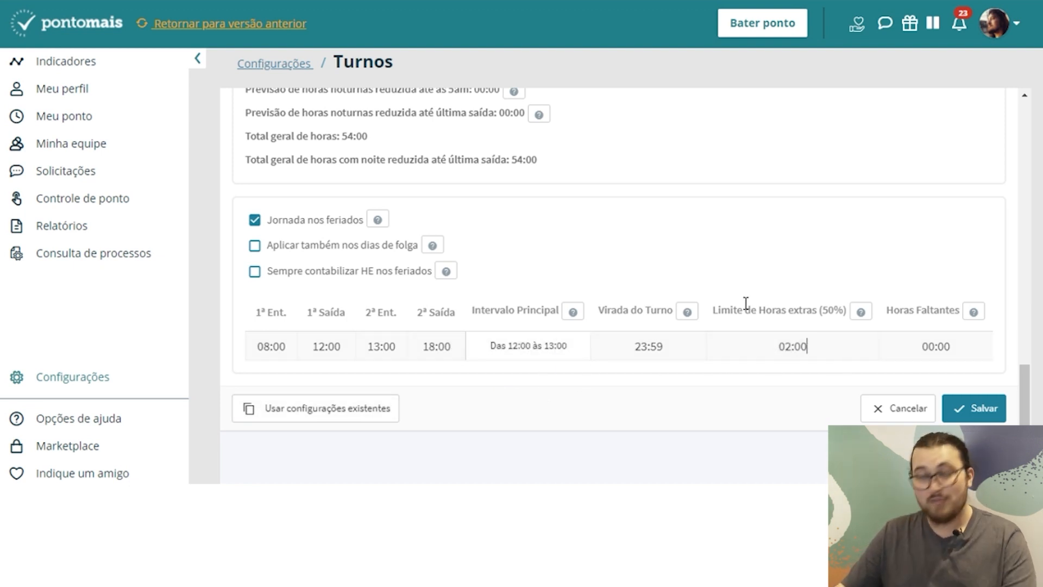
mouse_move(740, 306)
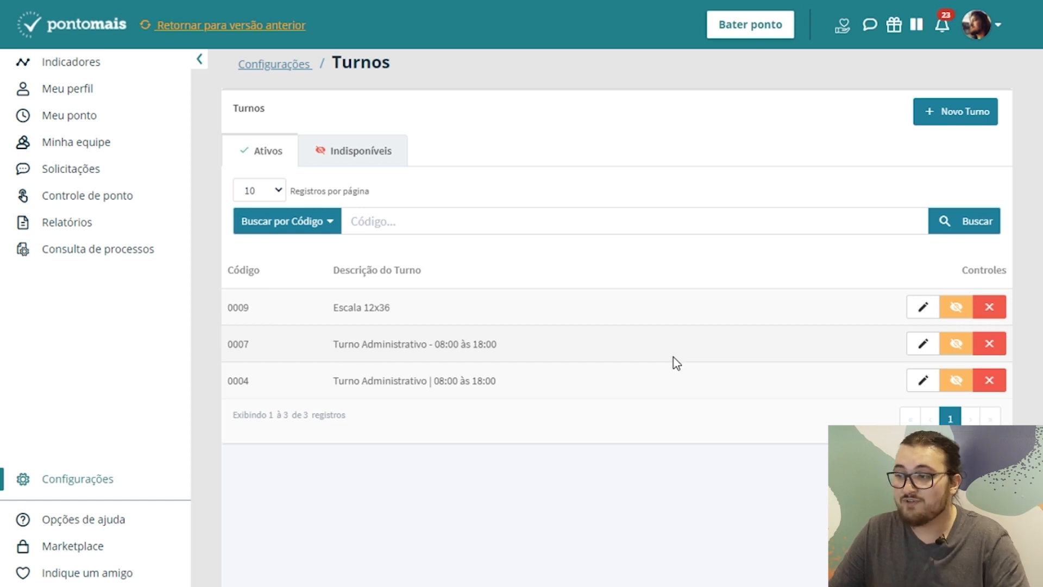
Open the Colaboradores list in the settings and open the record of the "Analista de TI" employee for editing
left_click(125, 488)
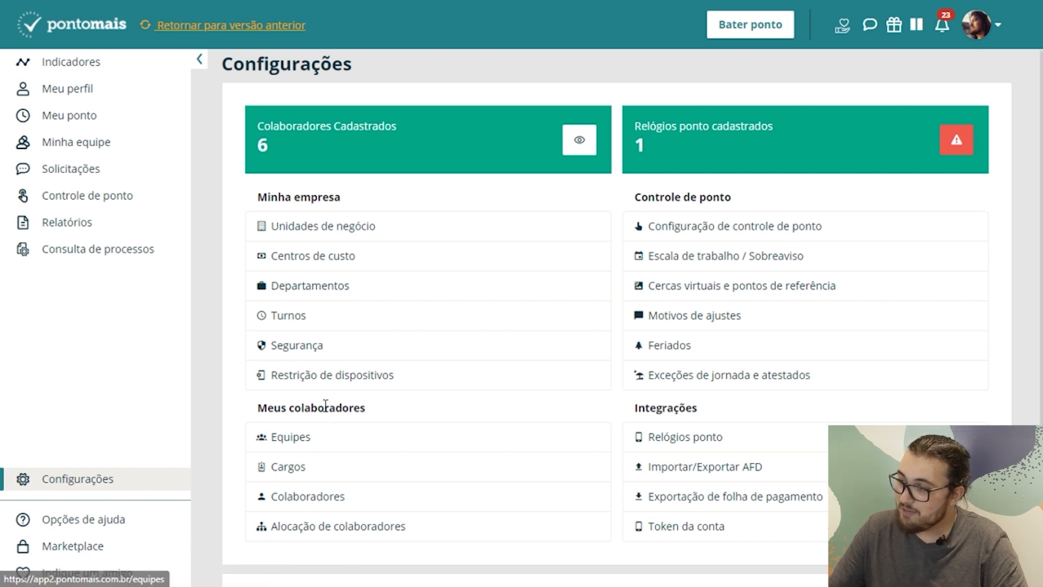
left_click(309, 497)
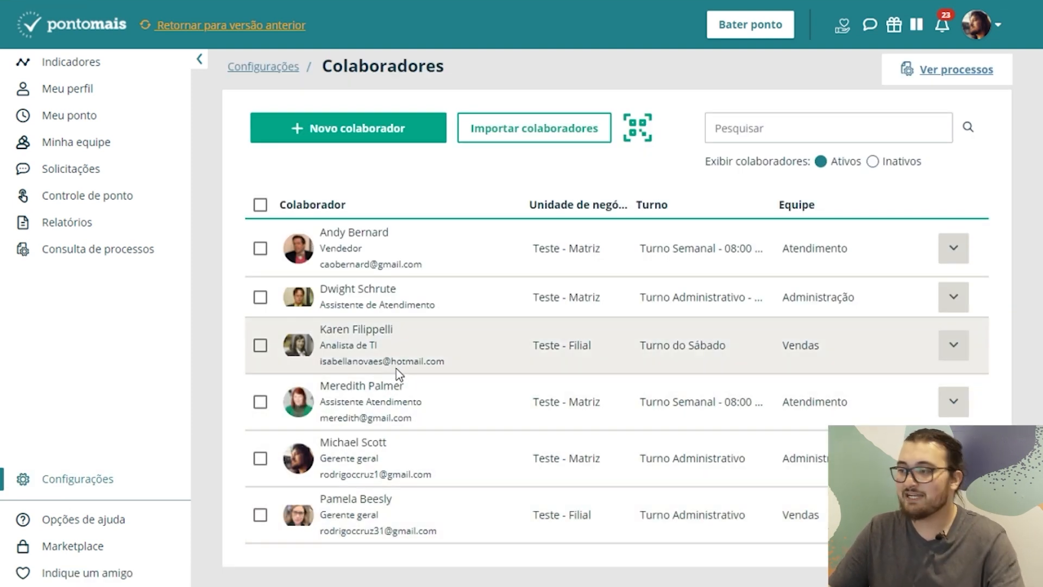
left_click(954, 353)
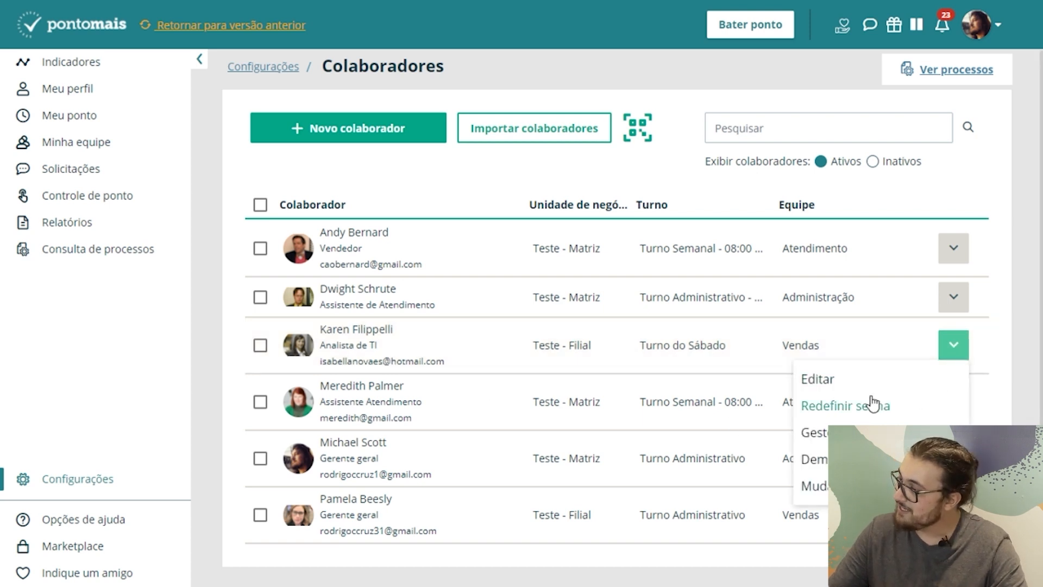
left_click(820, 380)
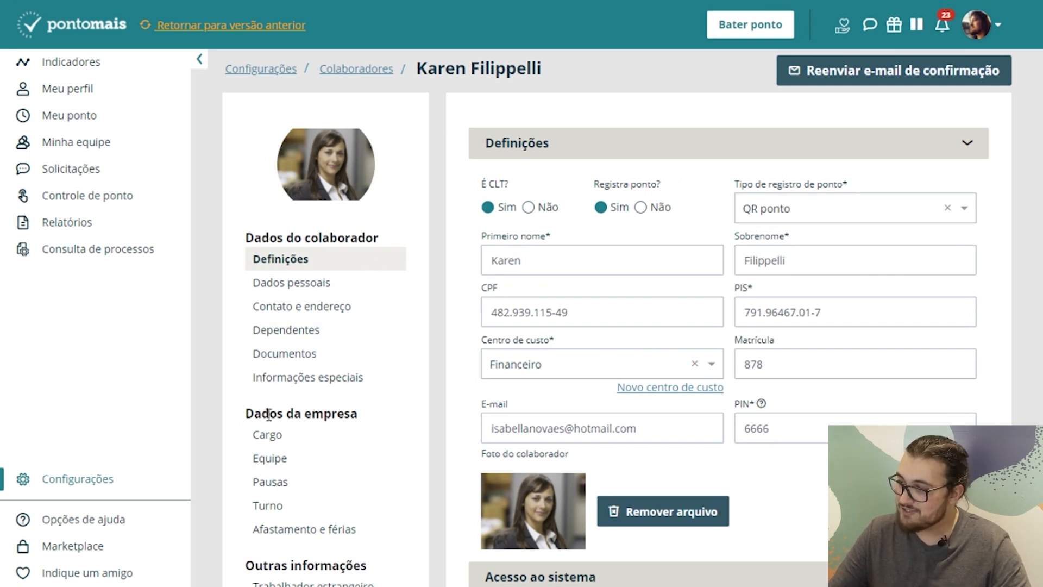
In the employee's shift data, select the shift "0009 - Escala 12x36" with the change date 02/08/2021
left_click(301, 508)
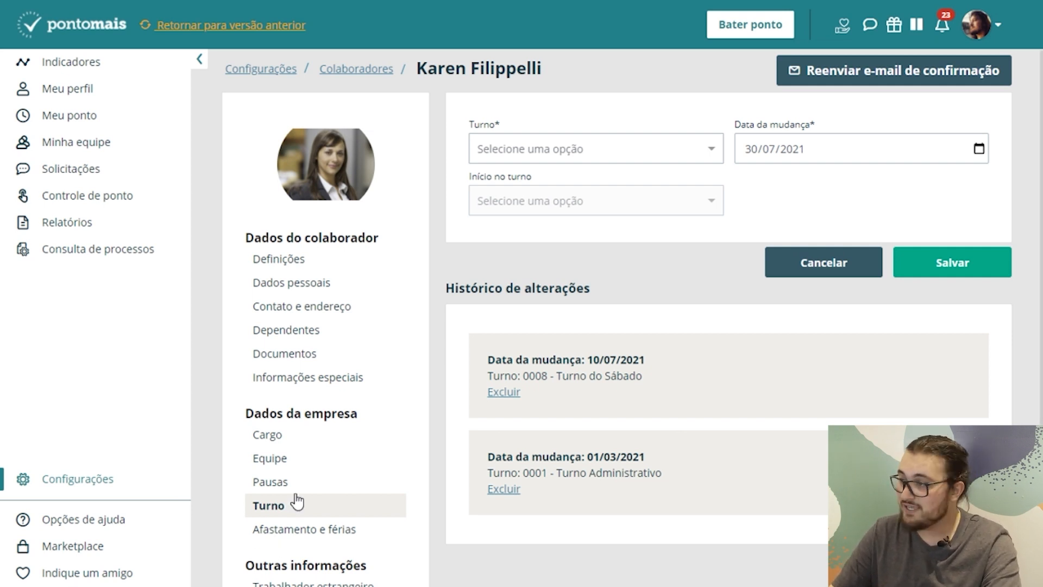
left_click(687, 155)
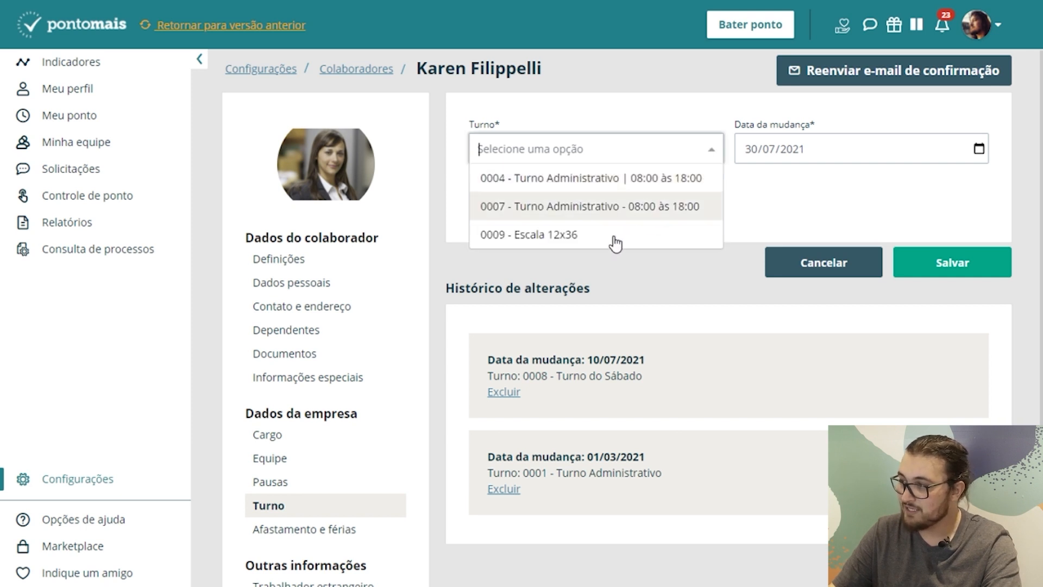
left_click(626, 234)
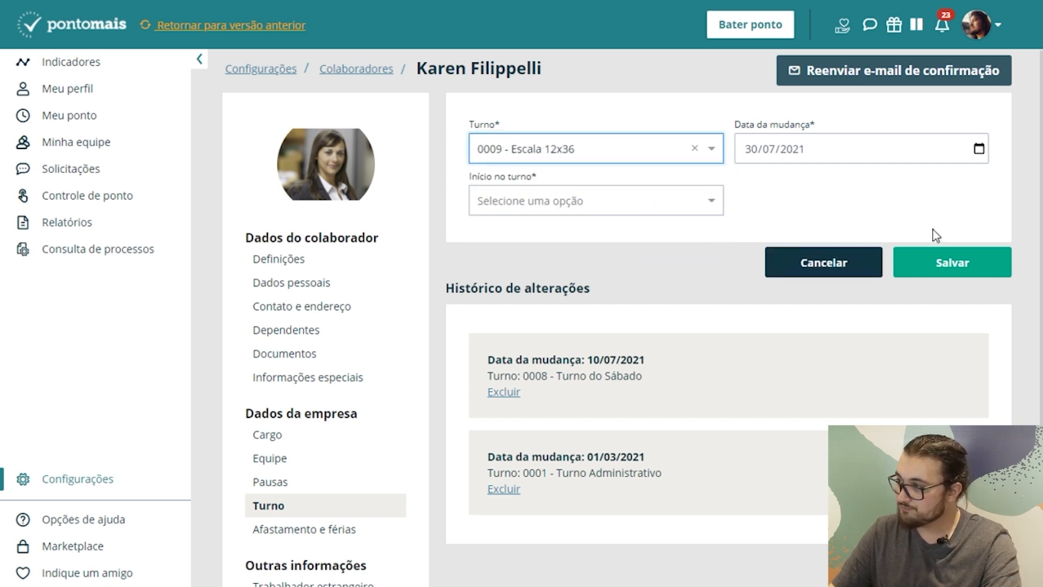
left_click(978, 147)
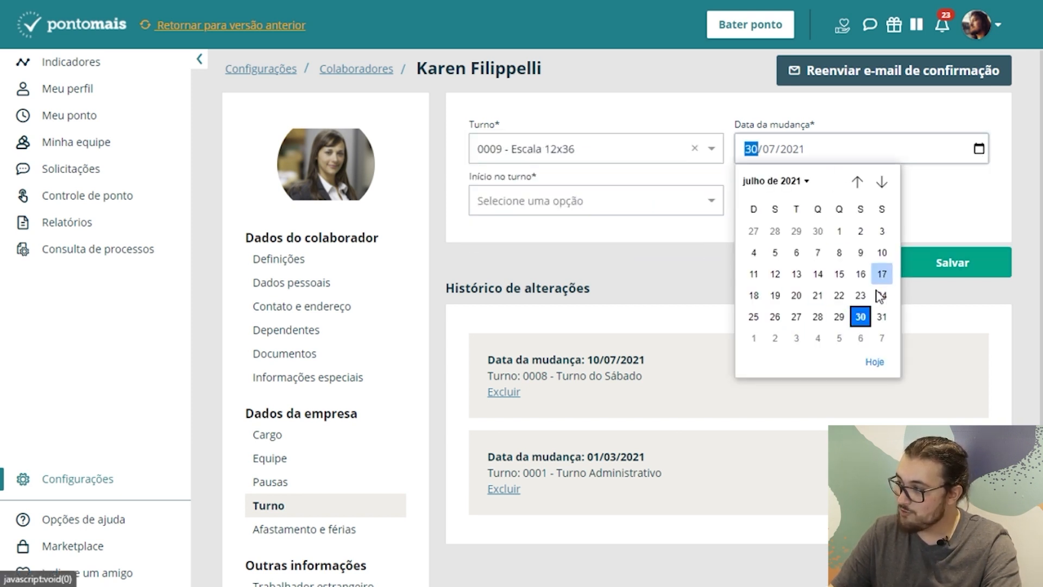
left_click(775, 338)
Set the start in the 12x36 shift to "Folga" and save the employee's shift change
left_click(686, 210)
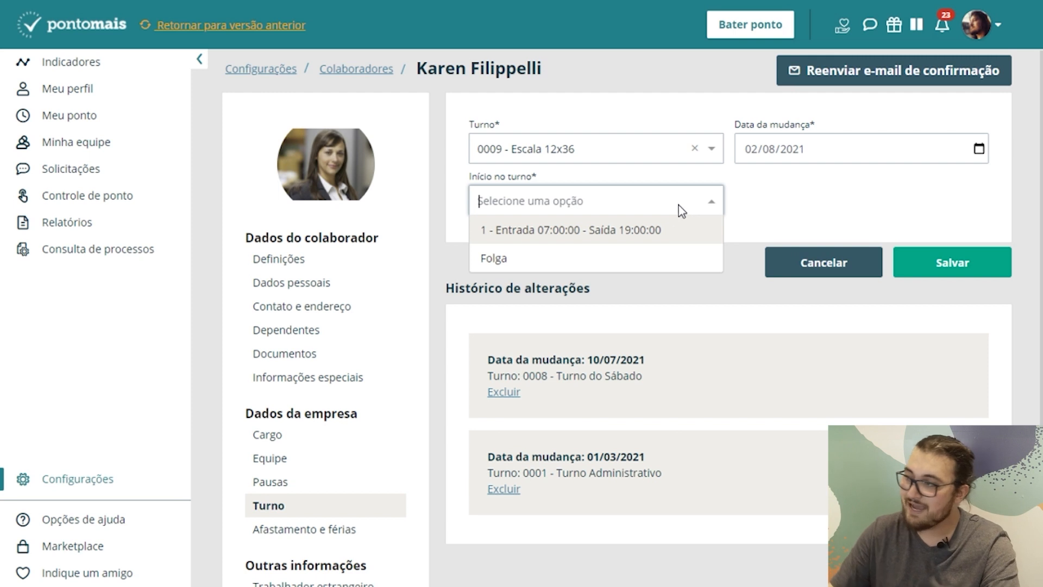
left_click(652, 232)
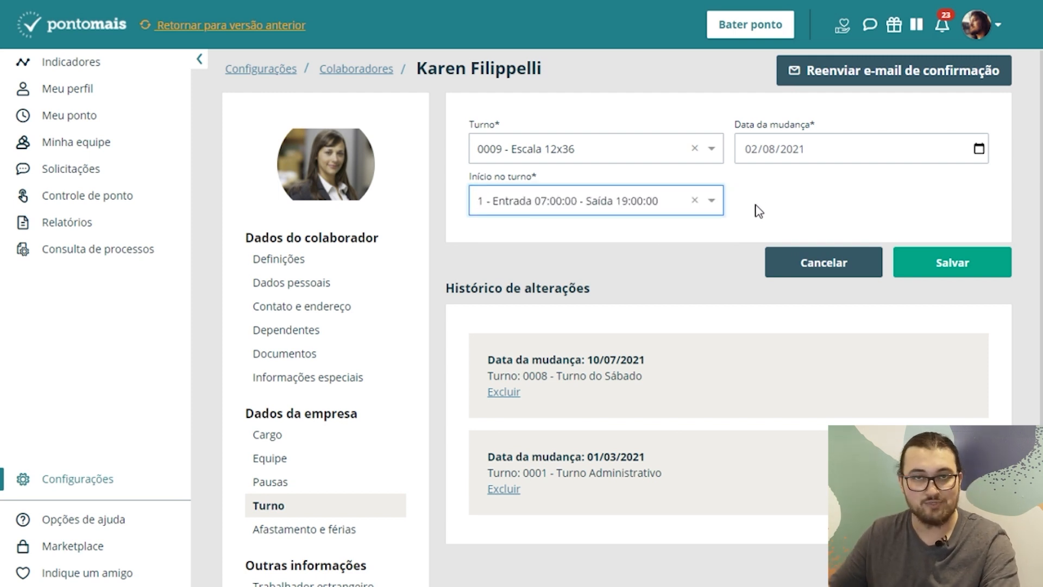
left_click(612, 211)
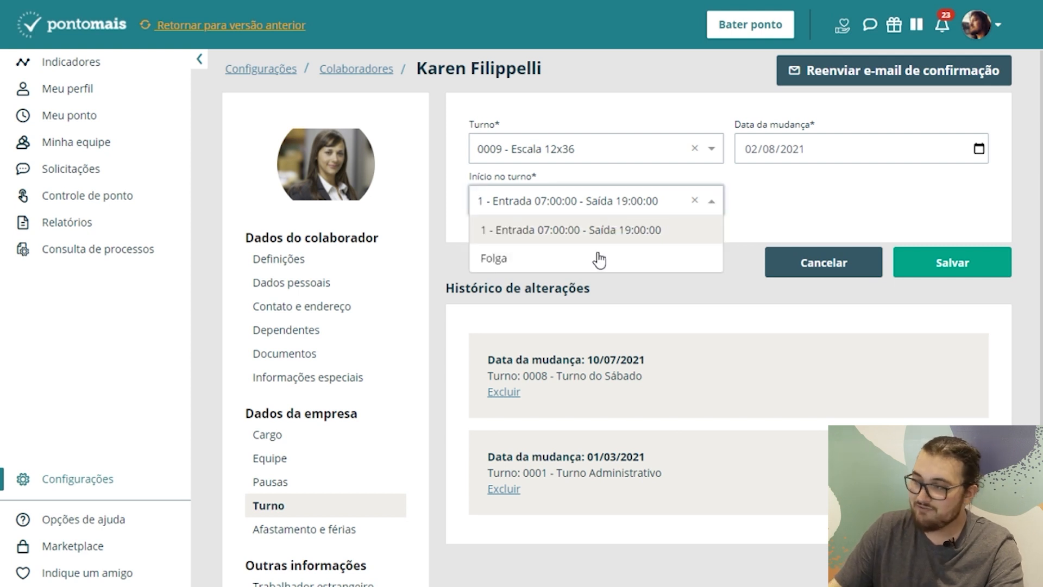
left_click(597, 262)
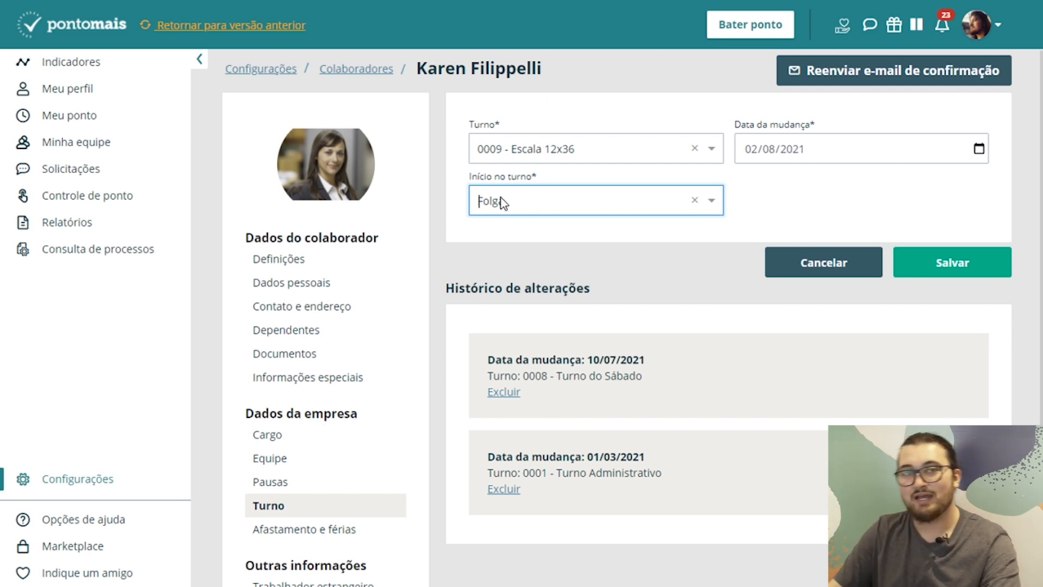
left_click(512, 209)
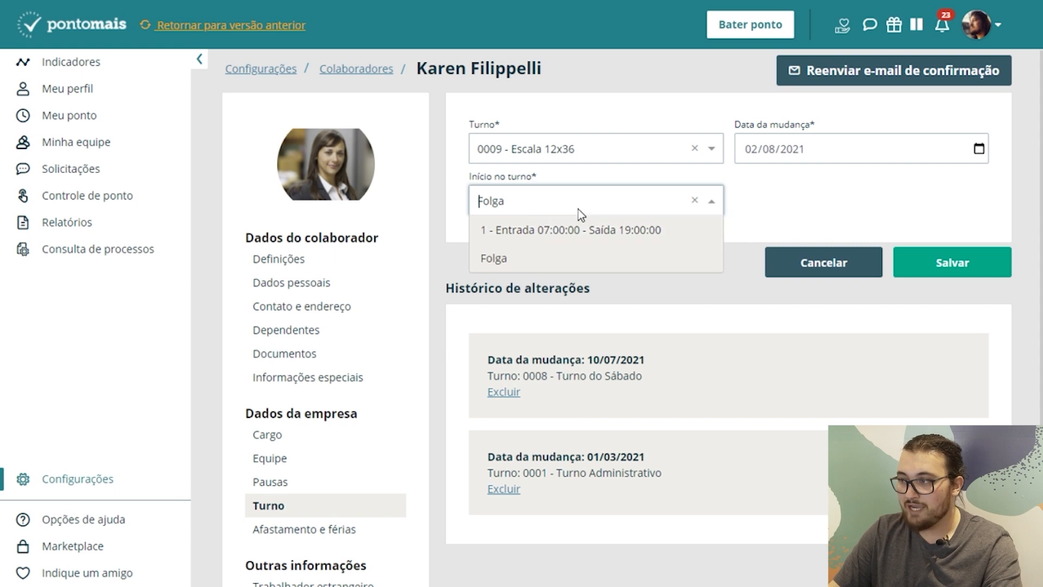
left_click(843, 187)
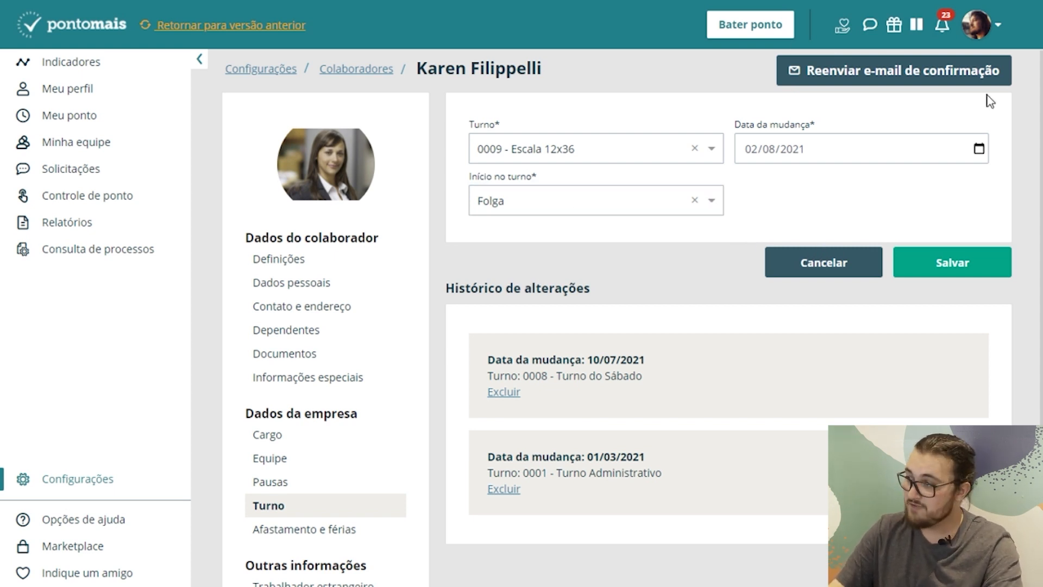
left_click(963, 269)
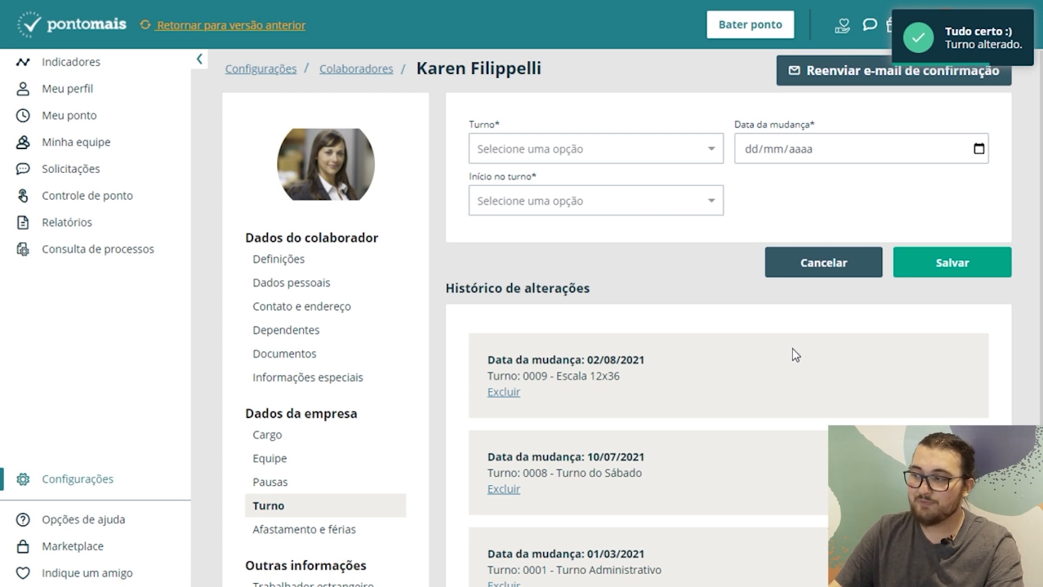
Fill in another shift change to "0004 - Turno Administrativo | 08:00 às 18:00" dated 02/08/2021, starting in "Semana 2"
left_click(667, 156)
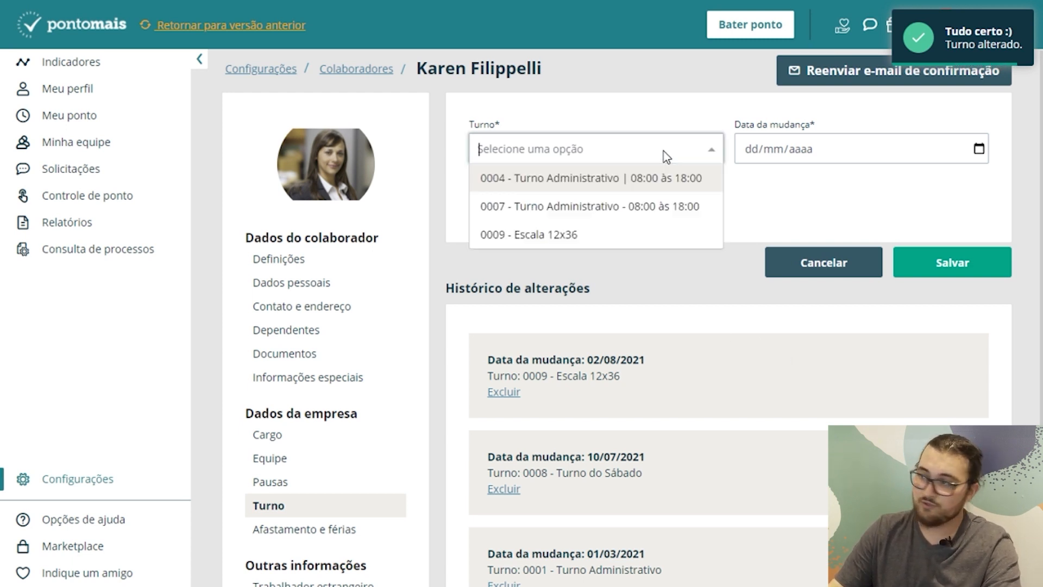
left_click(651, 178)
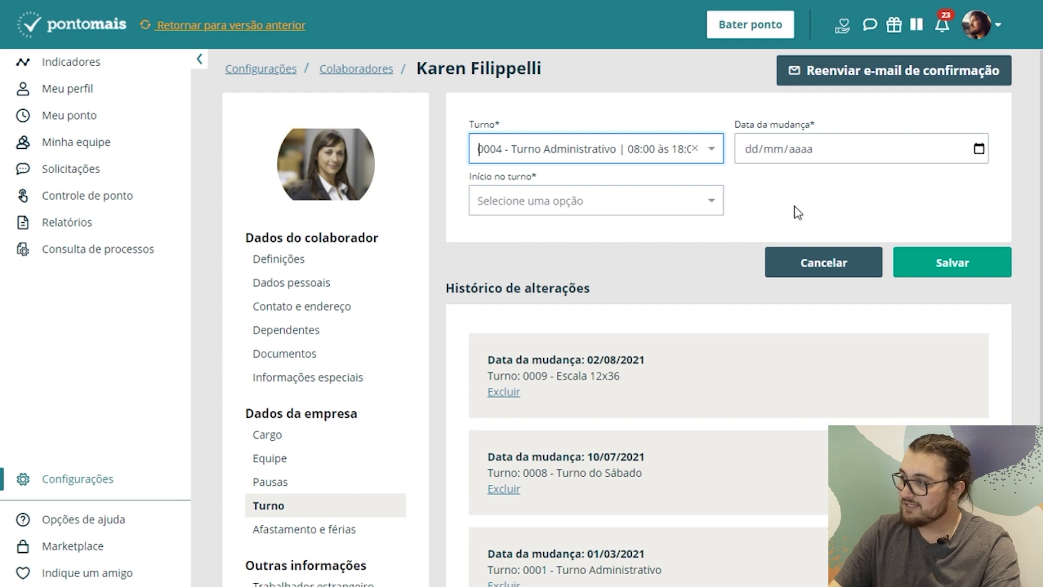
left_click(983, 156)
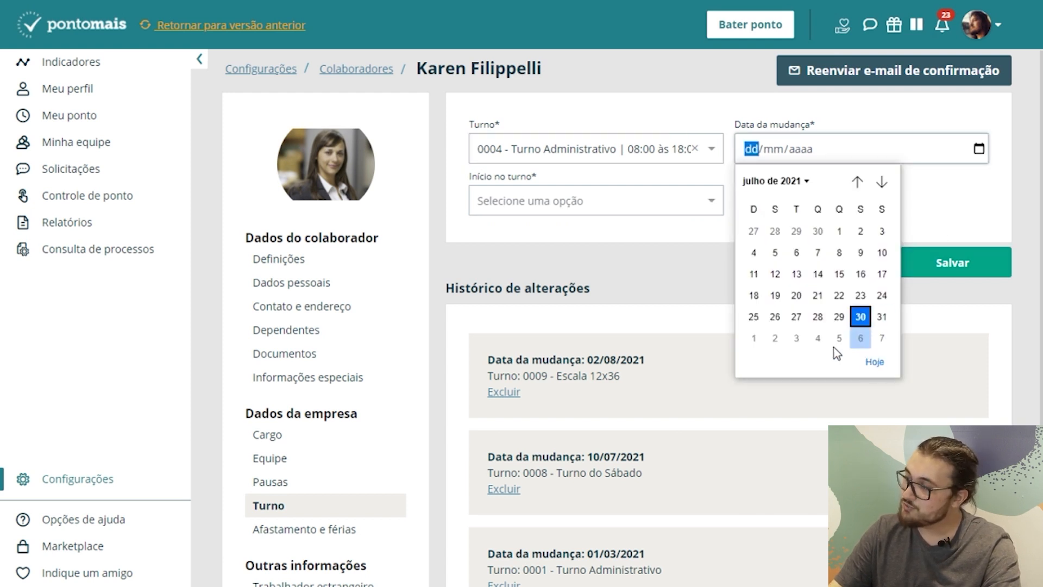
left_click(775, 339)
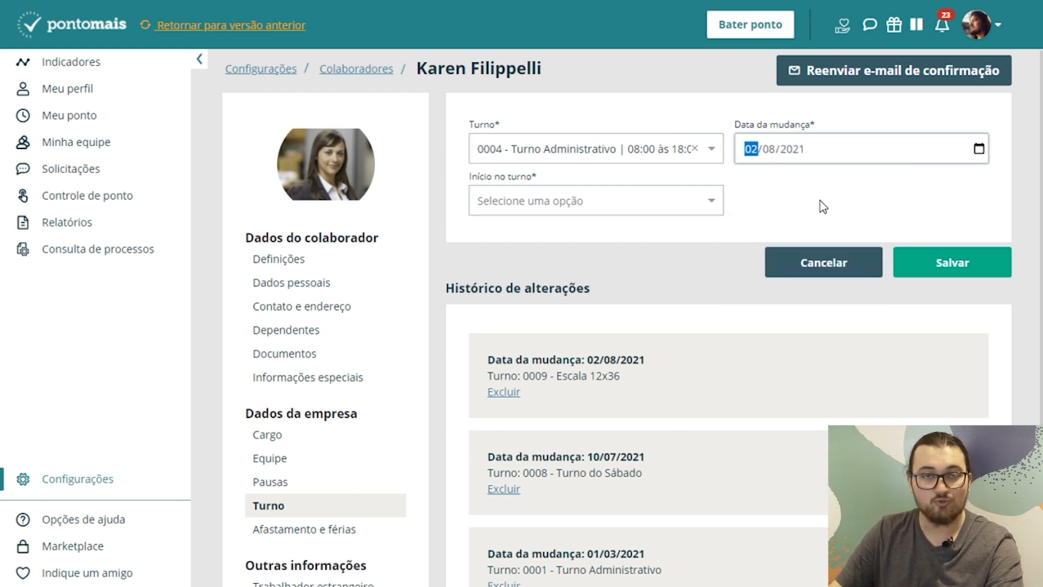
left_click(599, 207)
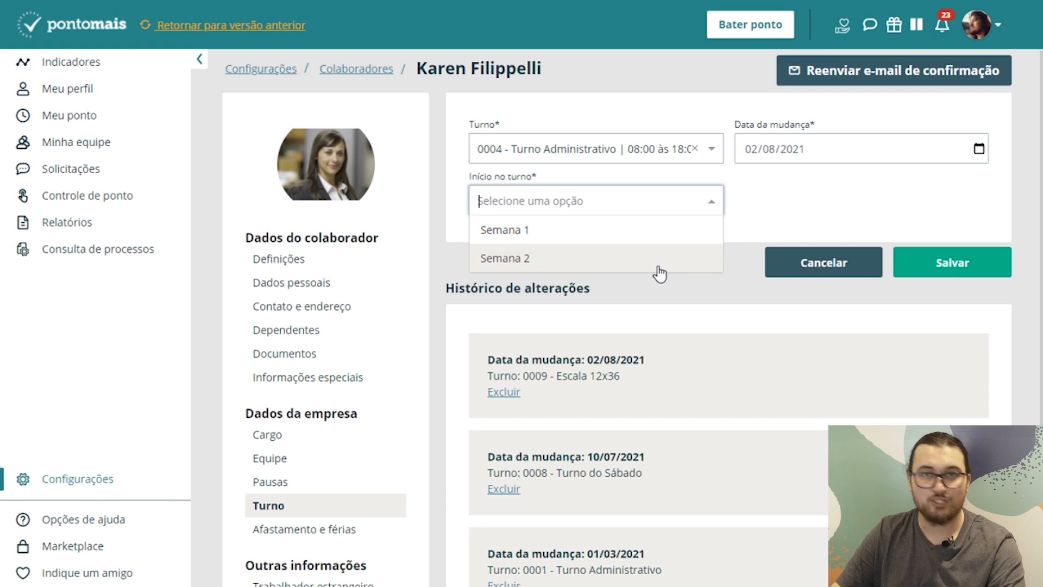
left_click(664, 251)
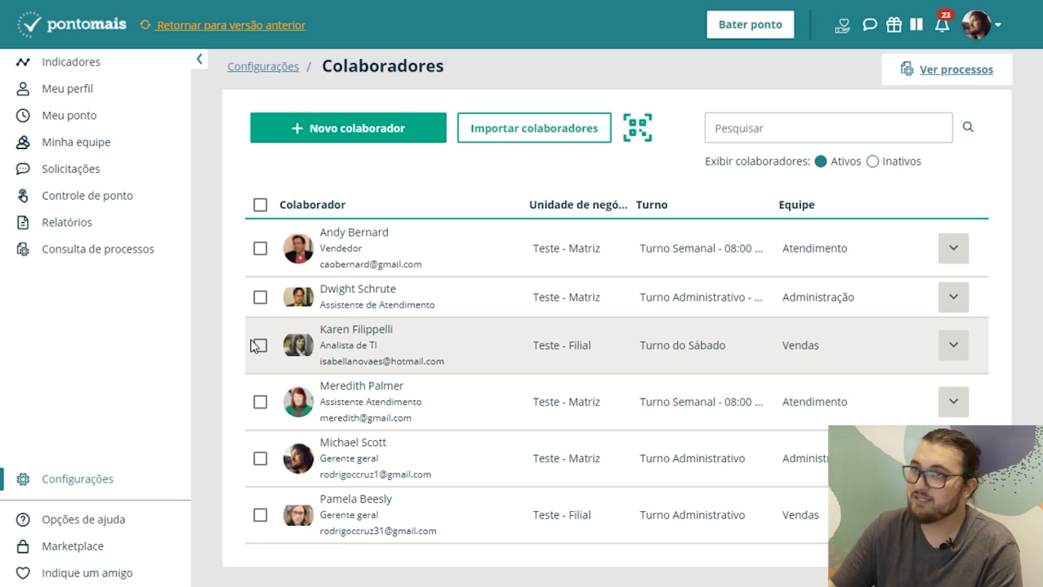
Open the "Analista de TI" employee's record for editing and go to its shift data
left_click(954, 345)
left_click(830, 379)
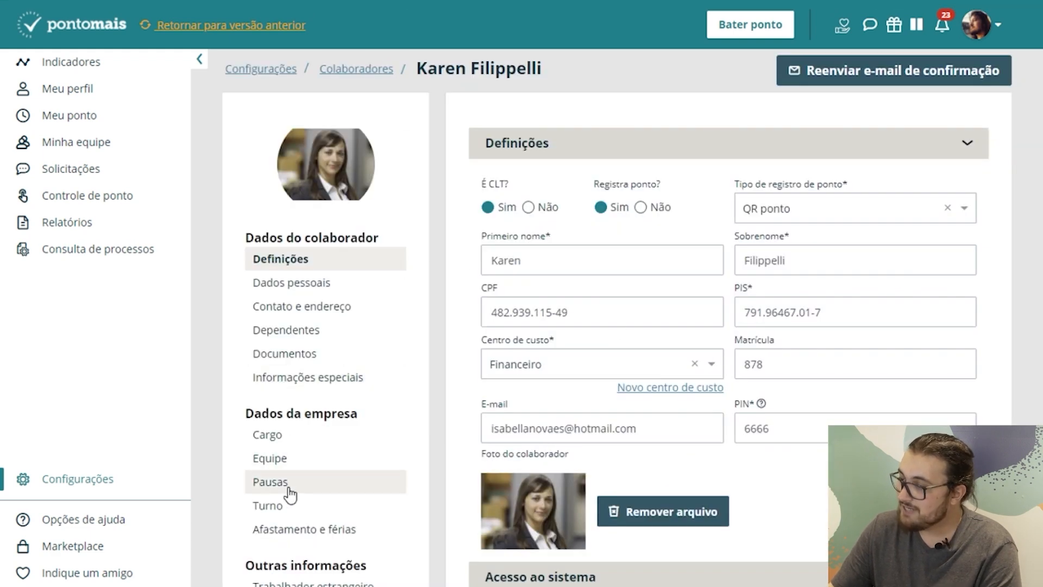
left_click(286, 508)
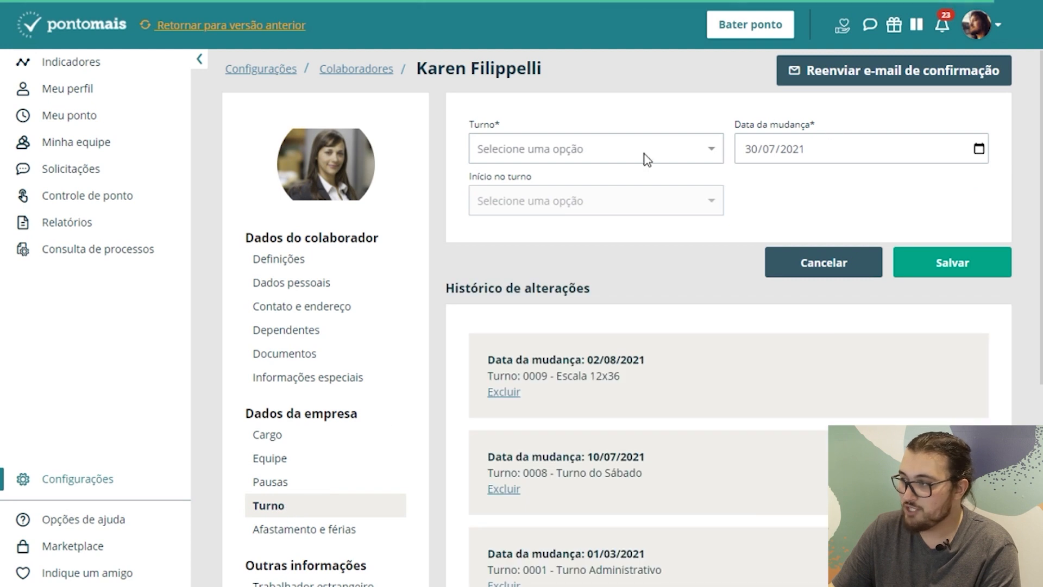
Fill in a shift change to "0007 - Turno Administrativo - 08:00 às 18:00" with the change date 19/08/2021
left_click(647, 155)
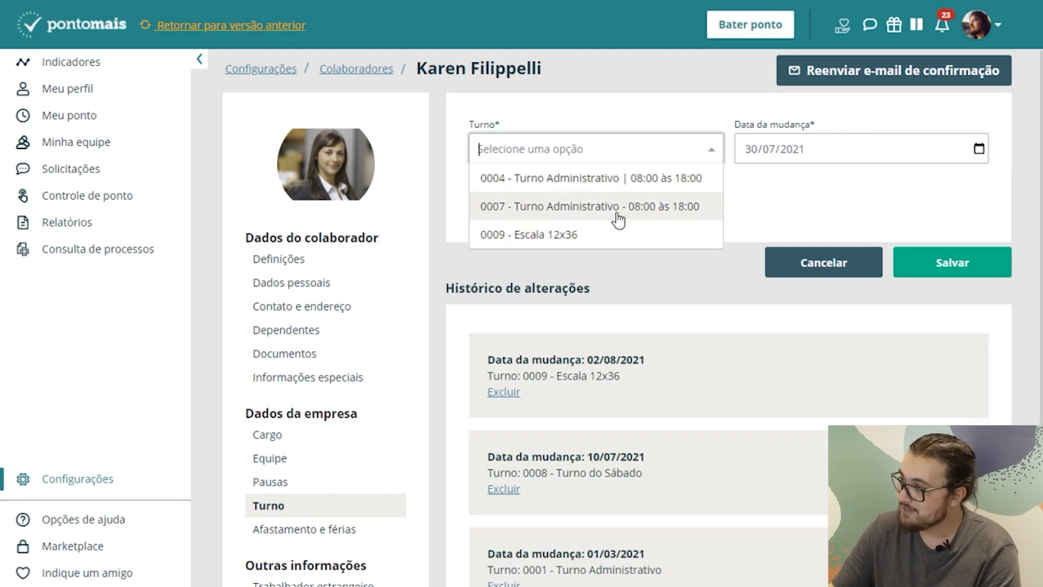
left_click(620, 210)
left_click(981, 155)
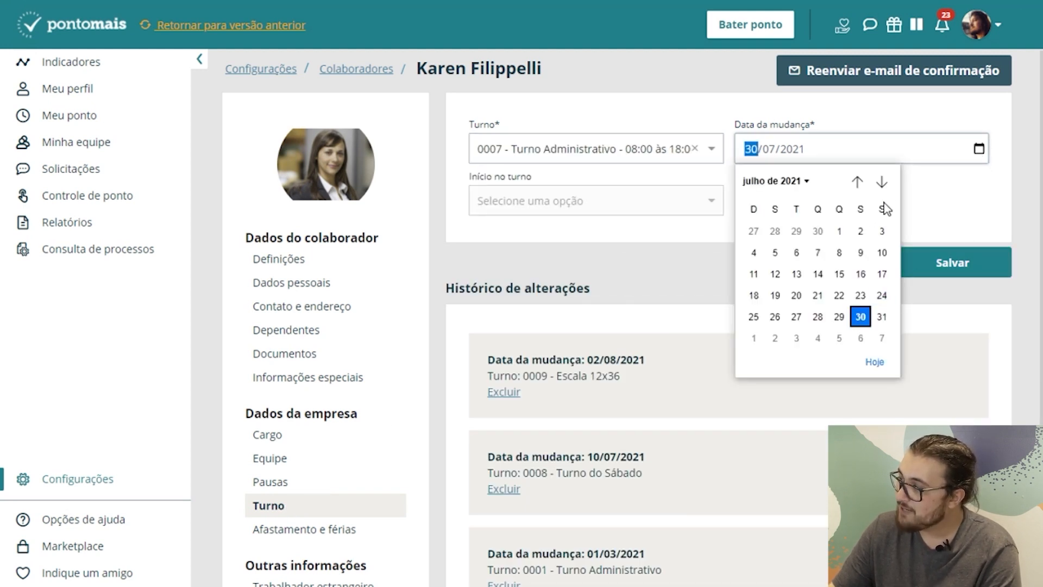
left_click(881, 181)
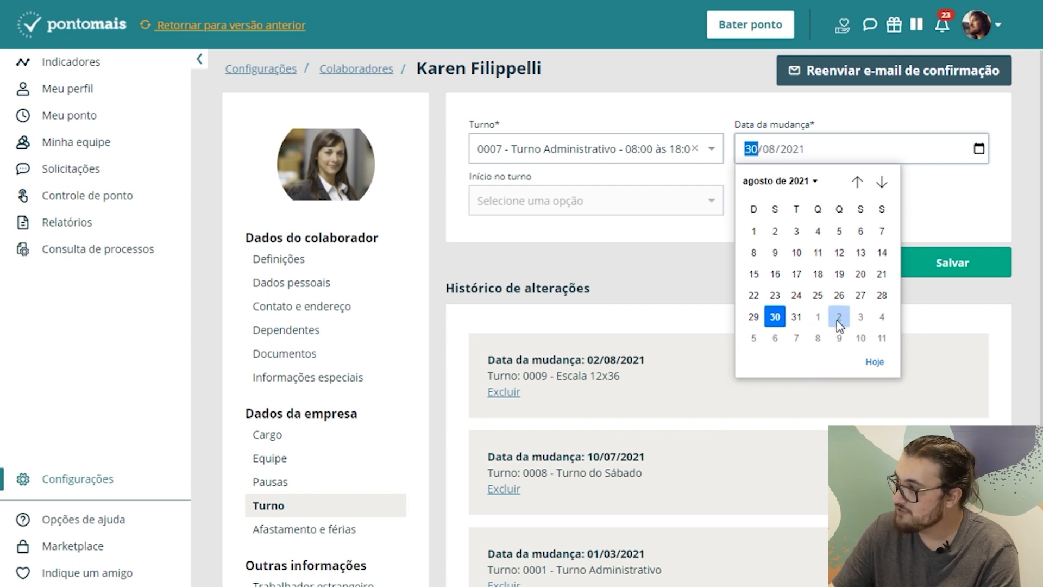
left_click(840, 274)
left_click(865, 224)
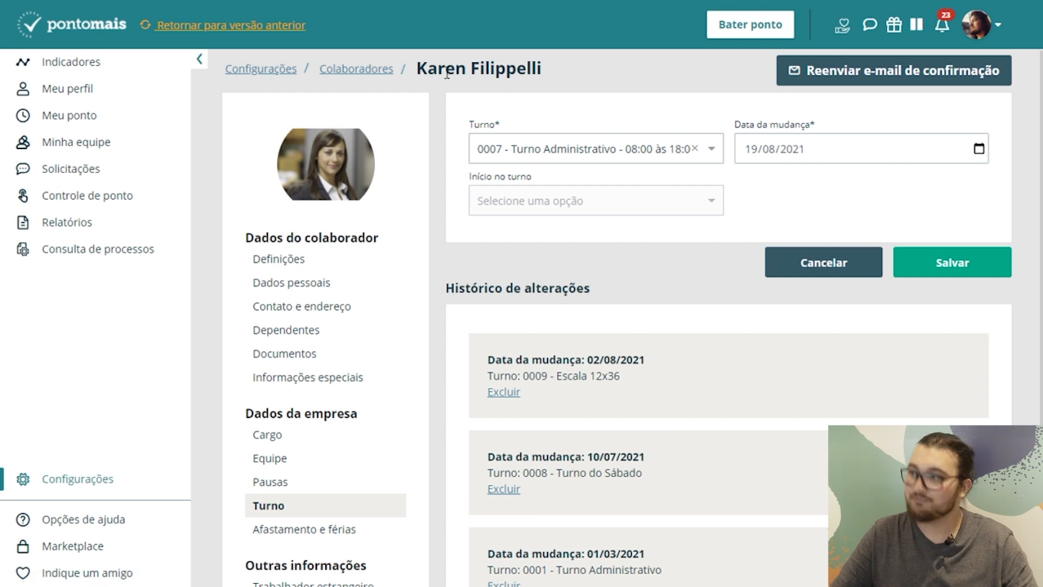
Return to the Colaboradores list, select all employees and open the selection for bulk editing
left_click(383, 75)
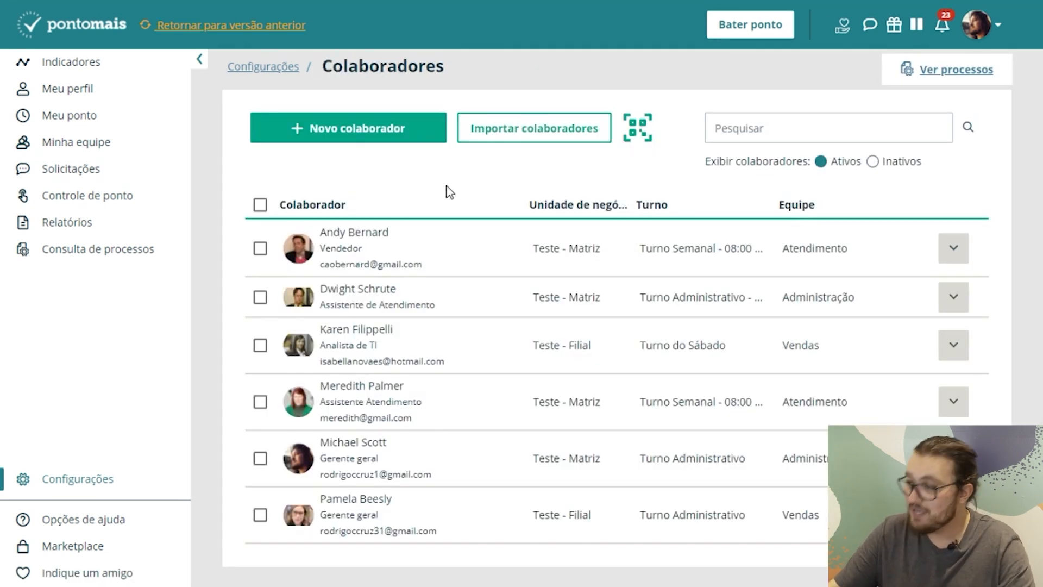
left_click(260, 248)
left_click(260, 297)
left_click(260, 204)
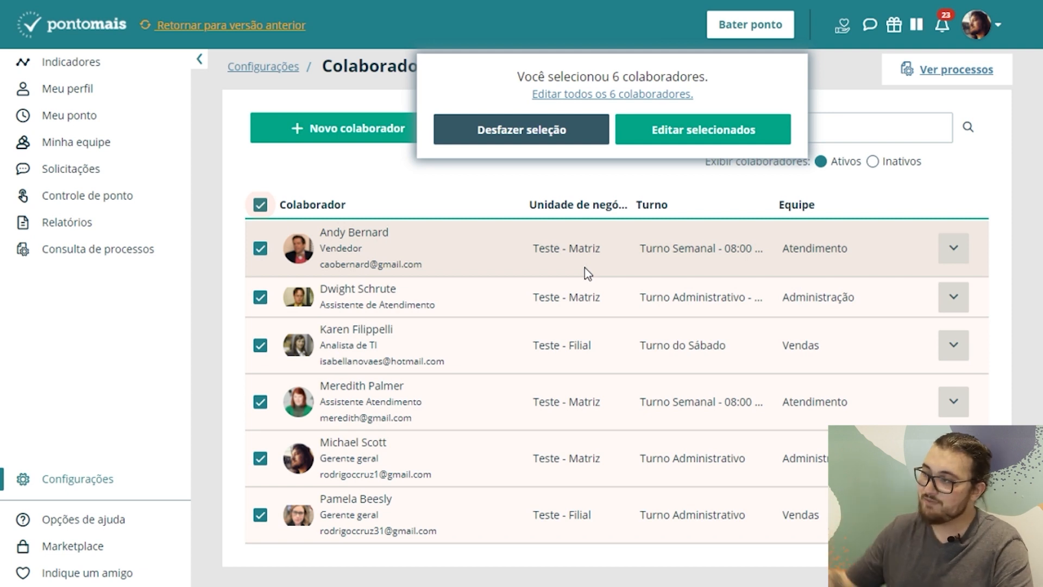
left_click(736, 130)
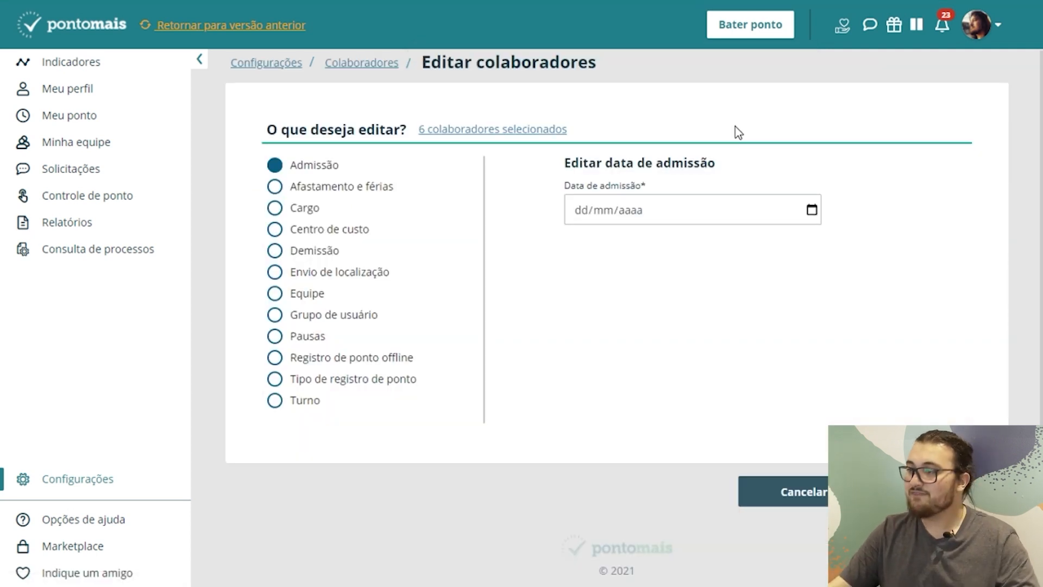
Change the selected employees' shift to "Escala 12x36" from 02/08/2021, starting with "1 - Entrada 07:00:00 - Saída 19:00:00", and save it
left_click(312, 408)
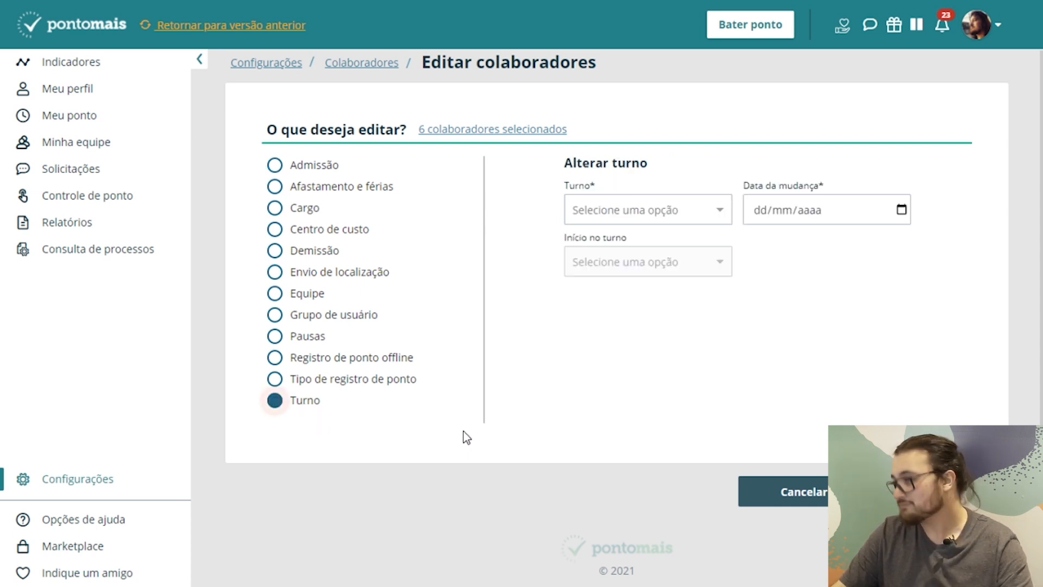
left_click(708, 210)
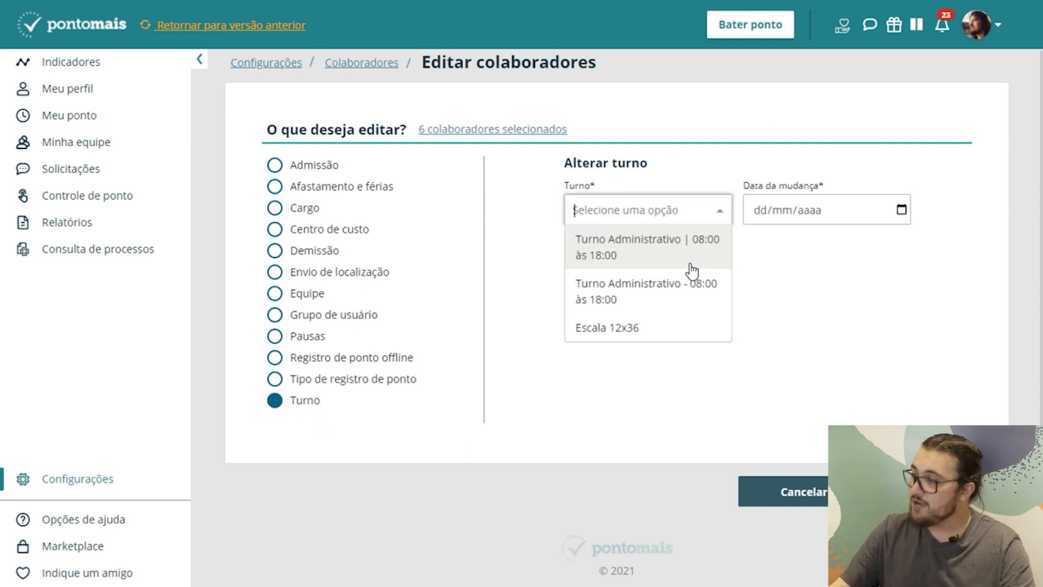
left_click(659, 329)
left_click(902, 210)
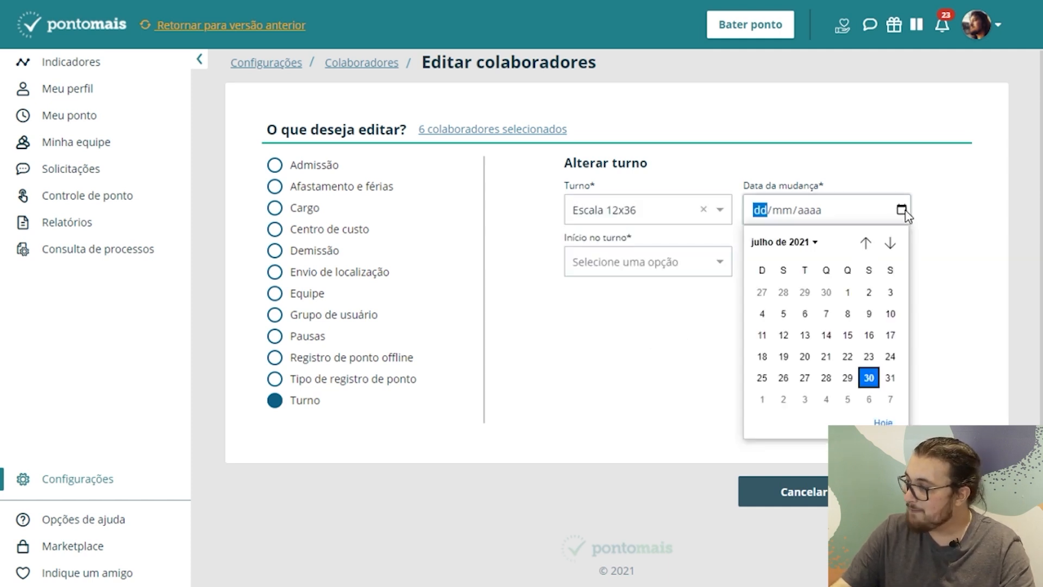
left_click(785, 399)
left_click(718, 263)
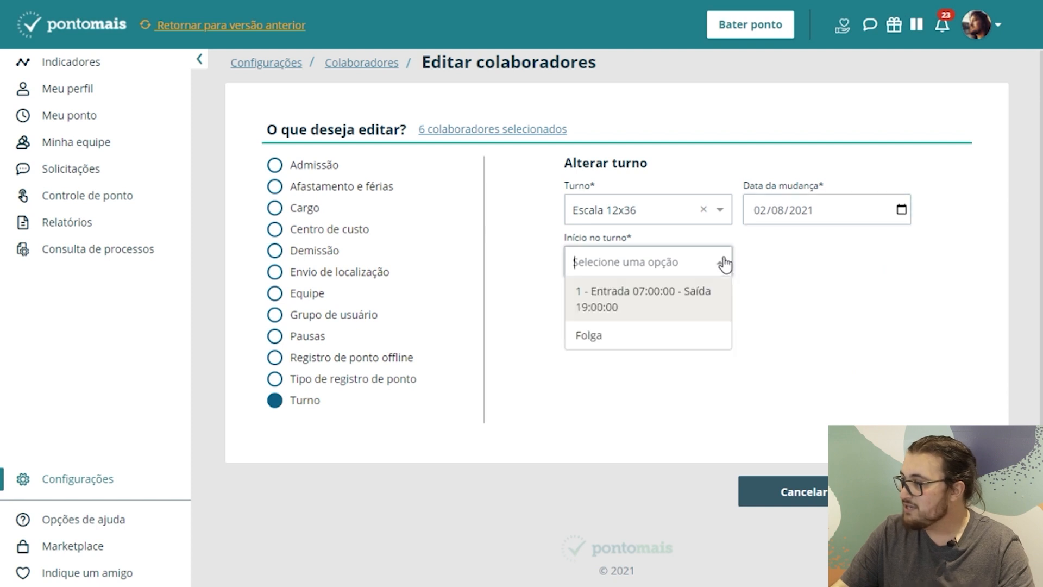
left_click(656, 302)
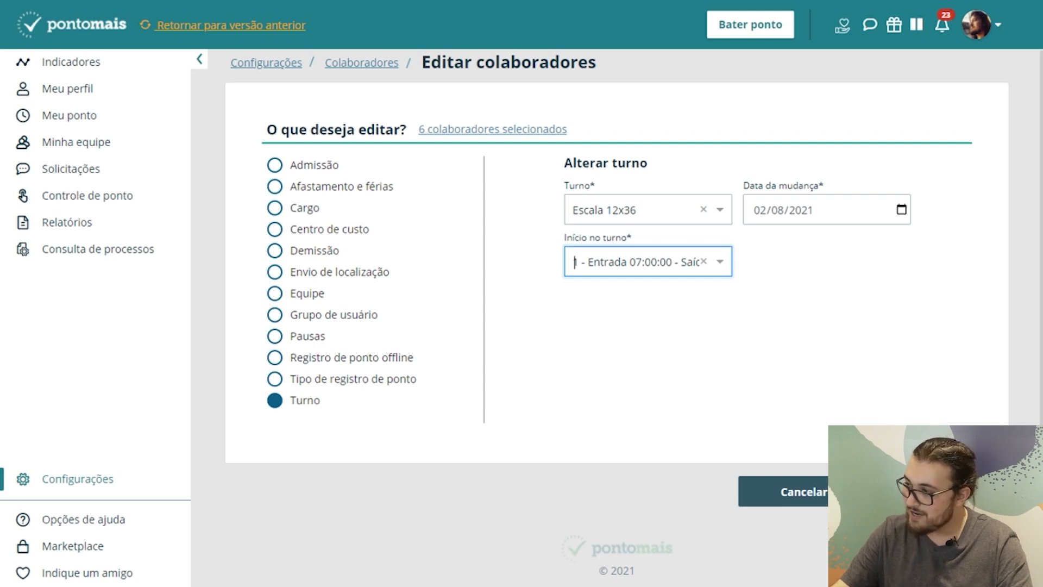
left_click(927, 492)
Review the general settings of the new weekly shift 0010 down to the contracted limit options
left_click(576, 179)
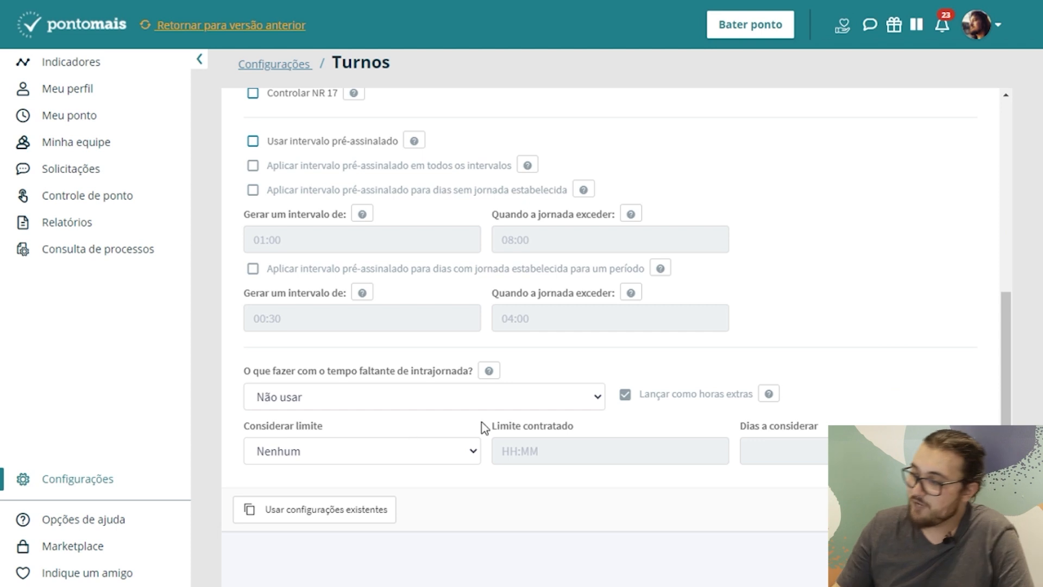
scroll(922, 181, "up", 6)
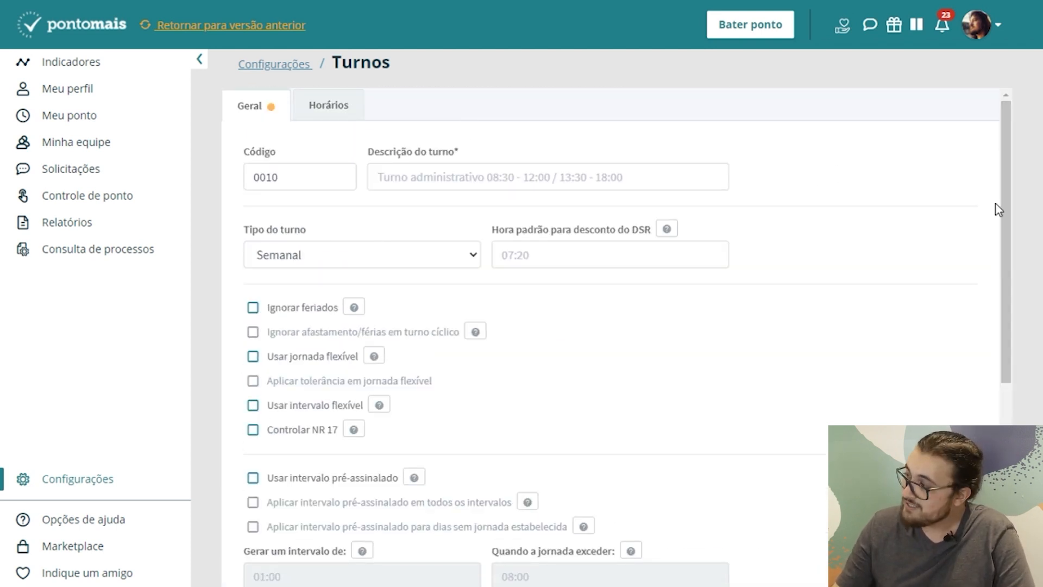
scroll(1004, 212, "down", 6)
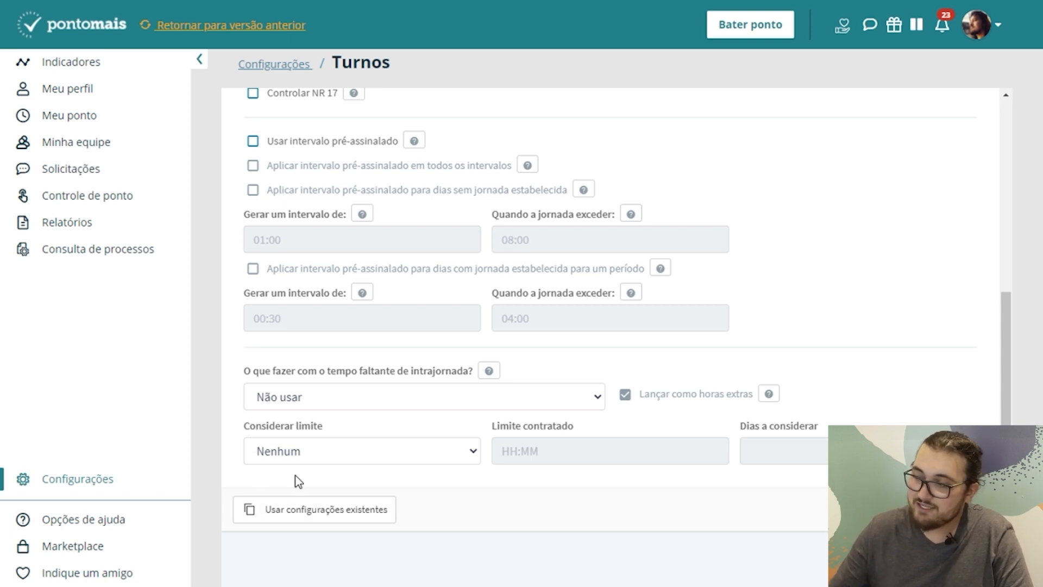
Try the "Mensal", "Semanal" and "Diário" options for the new shift's "Considerar limite" setting
left_click(312, 457)
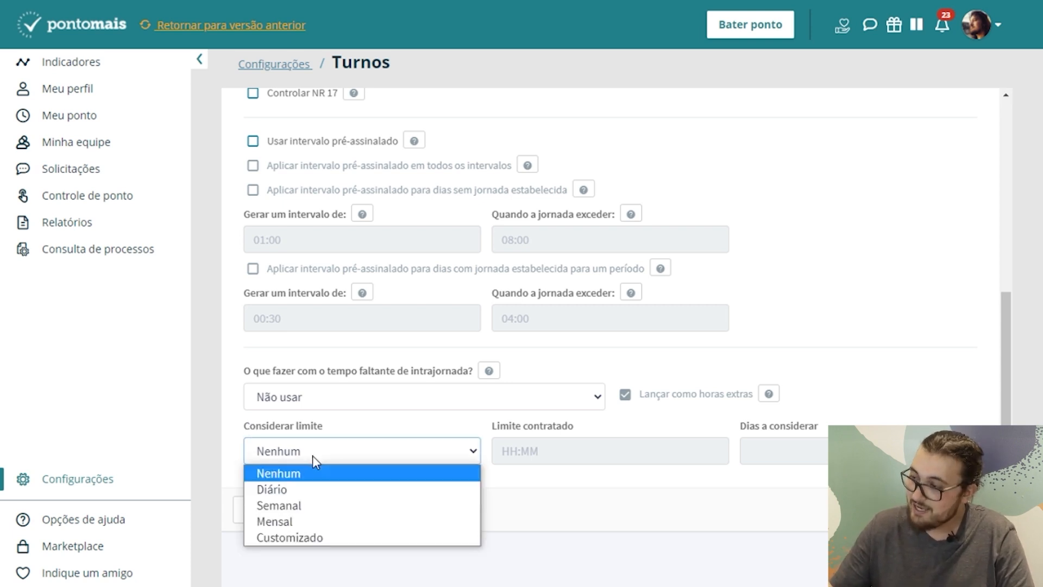
left_click(319, 520)
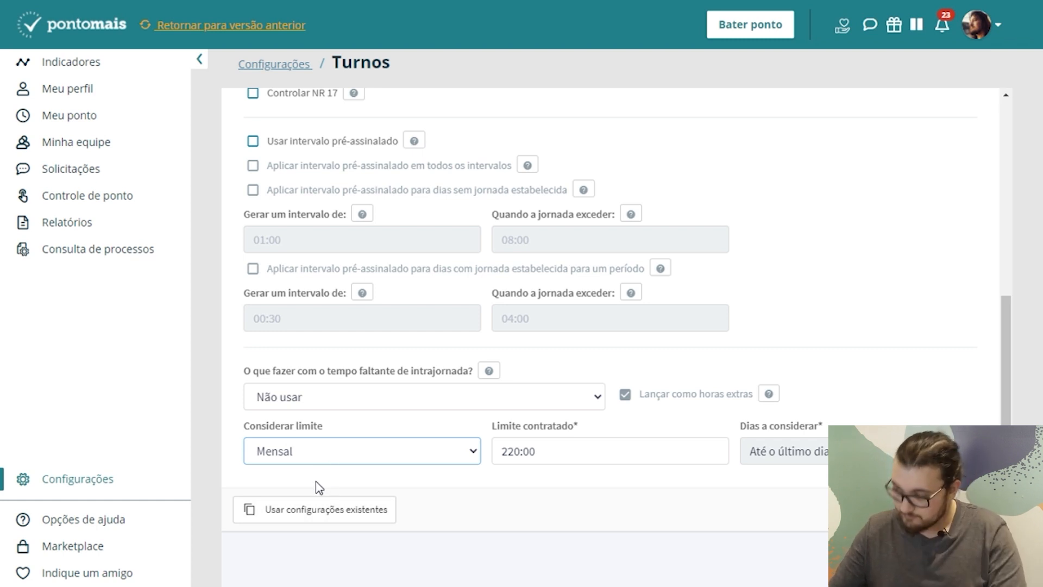
key("Tab")
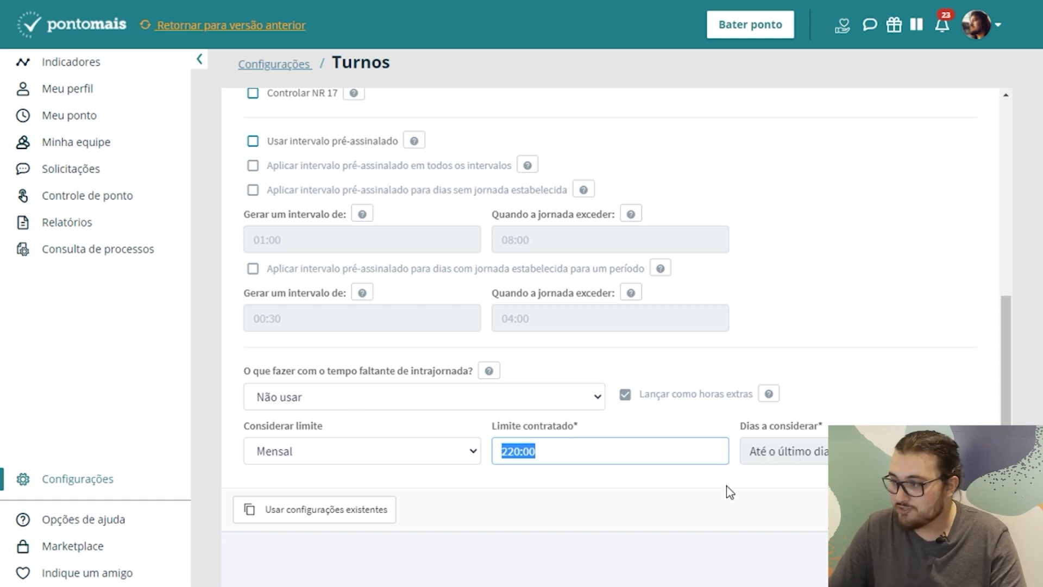
left_click(679, 491)
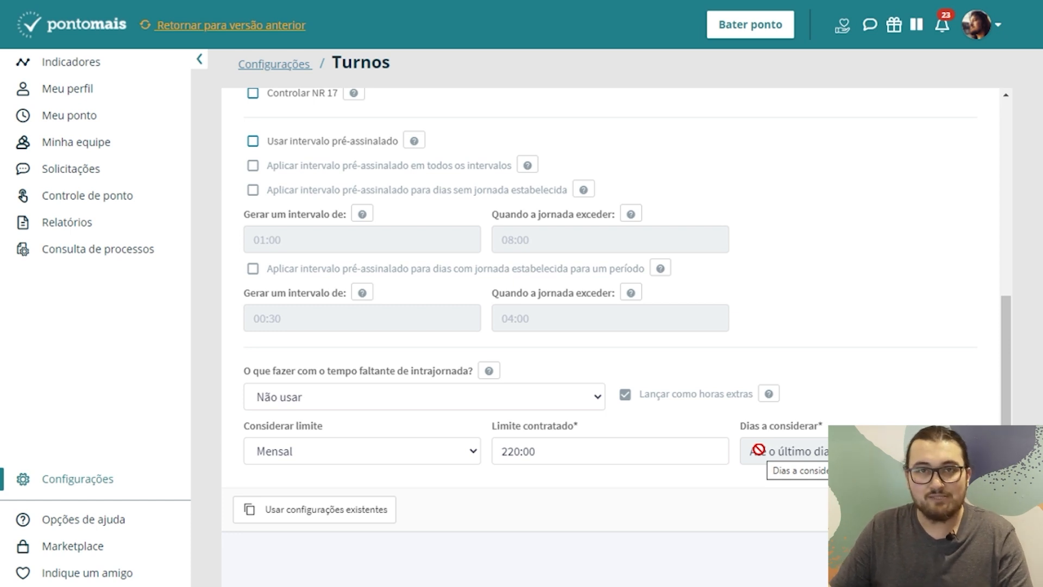
left_click(422, 452)
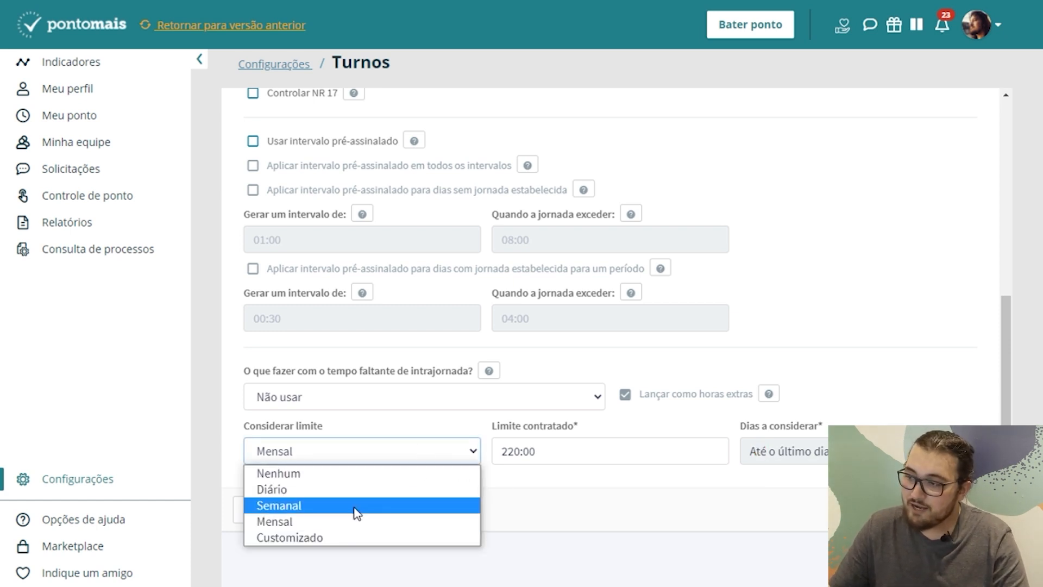
left_click(354, 506)
left_click(438, 453)
left_click(402, 489)
Set "Considerar limite" to "Customizado" with a contracted limit of 220:00 and 30 days to consider
left_click(441, 460)
left_click(384, 537)
left_click_drag(650, 448, 498, 423)
double_click(822, 451)
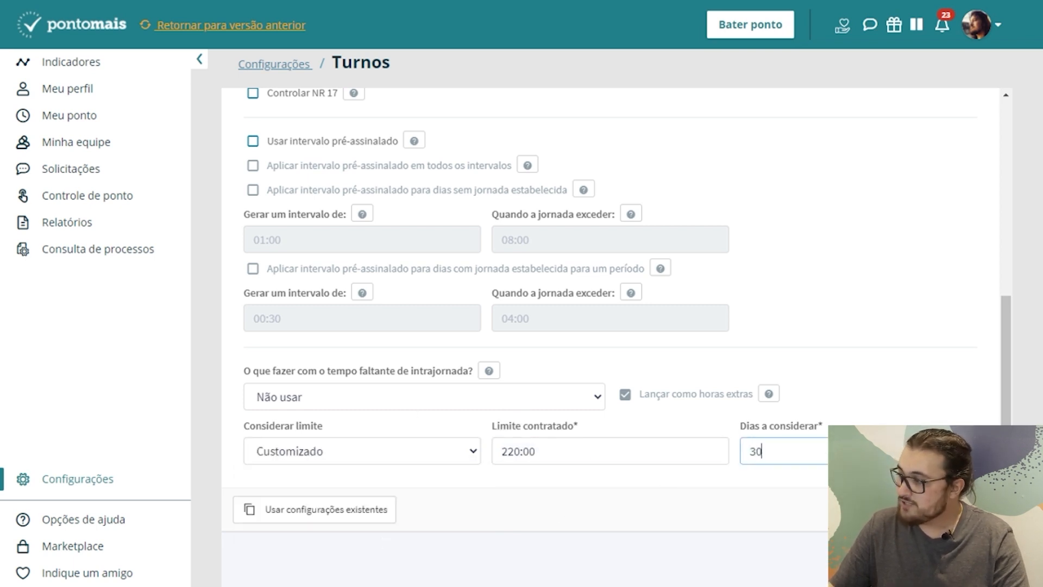